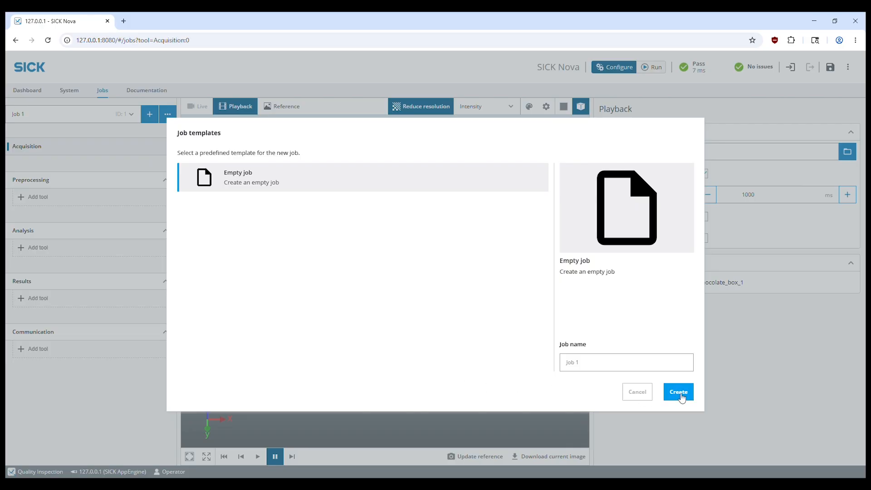
# - Create an empty job and load the /public/Wood Blocks folder as its playback image folder
pyautogui.click(679, 392)
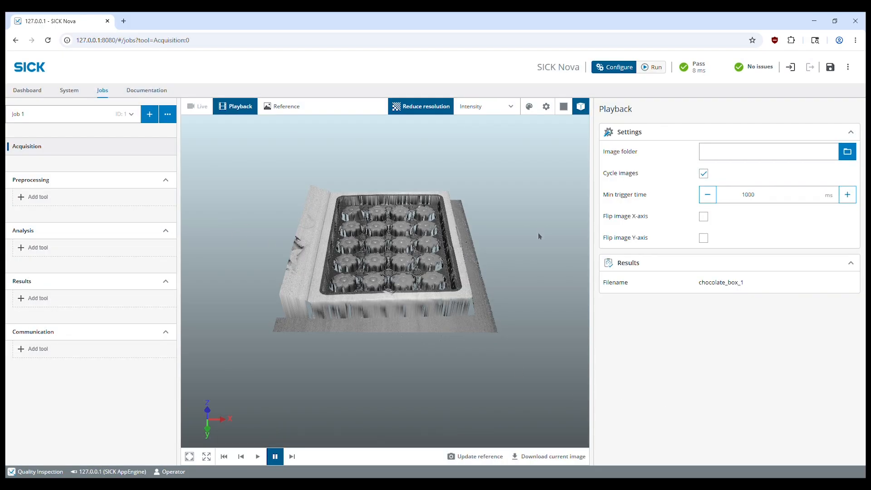
pyautogui.click(847, 152)
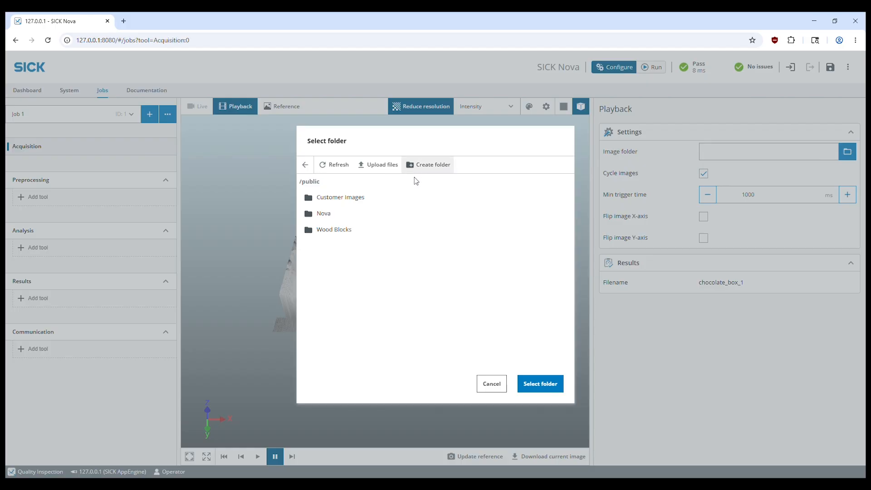
pyautogui.click(528, 384)
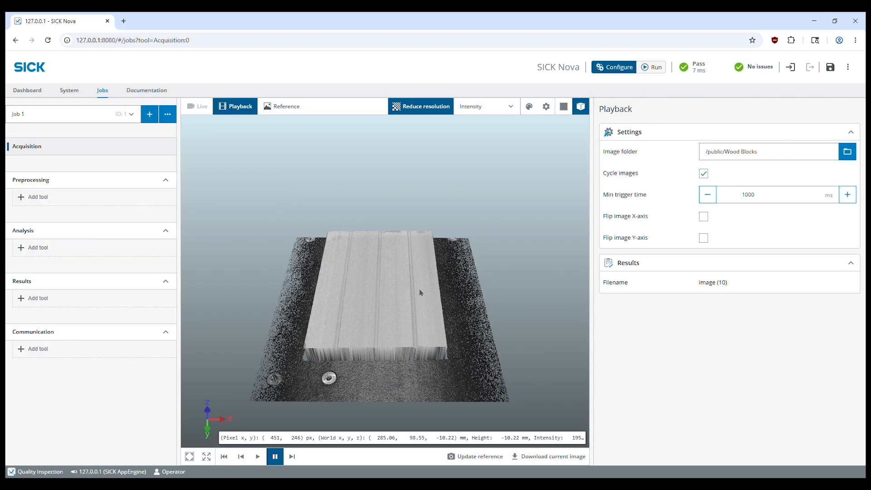
# - Set the current wood block scan, image (10), as the job's reference image
pyautogui.moveTo(359, 300)
pyautogui.mouseDown()
pyautogui.moveTo(402, 300)
pyautogui.moveTo(472, 330)
pyautogui.moveTo(389, 288)
pyautogui.moveTo(338, 286)
pyautogui.moveTo(359, 315)
pyautogui.mouseUp()
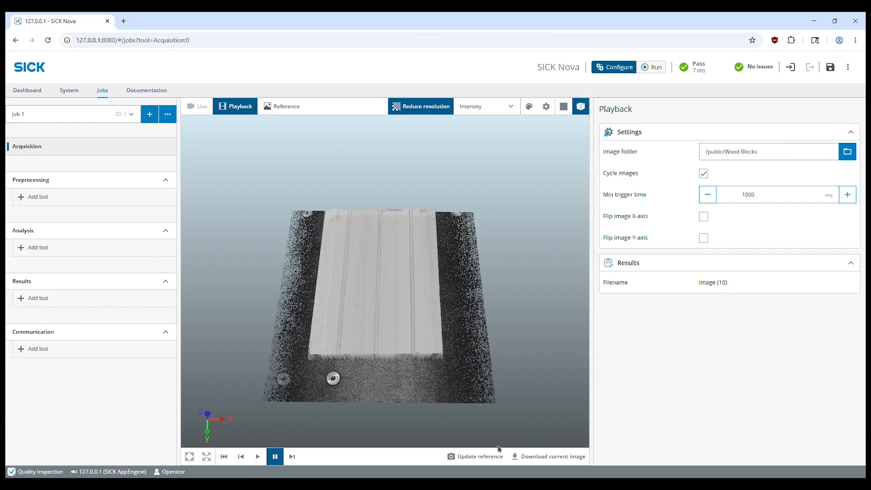
pyautogui.click(478, 457)
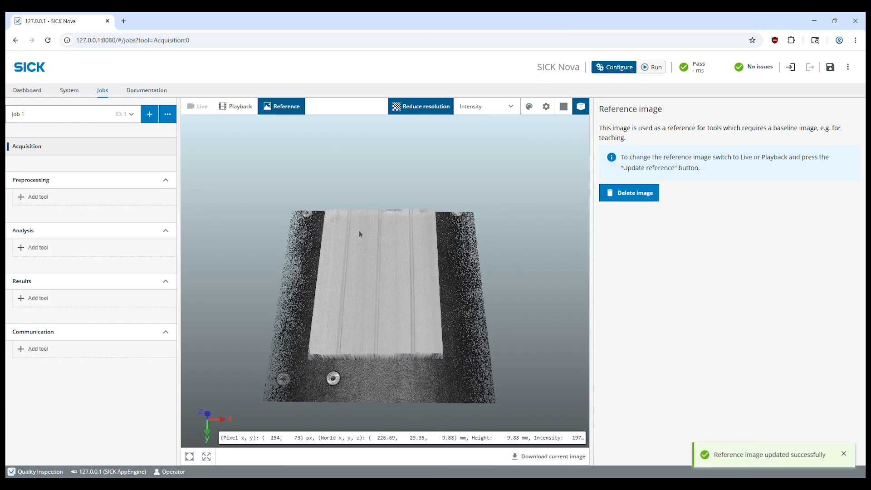
pyautogui.scroll(-2, 327, 260)
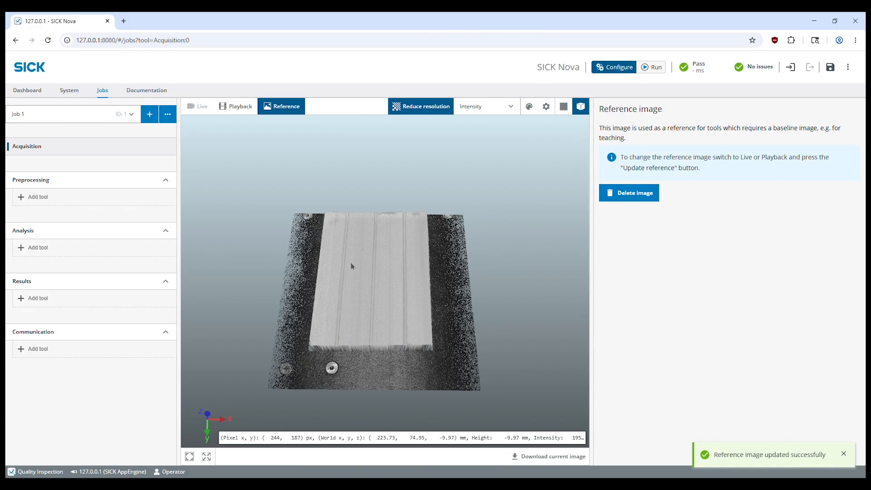
pyautogui.scroll(3, 352, 267)
pyautogui.scroll(2, 363, 303)
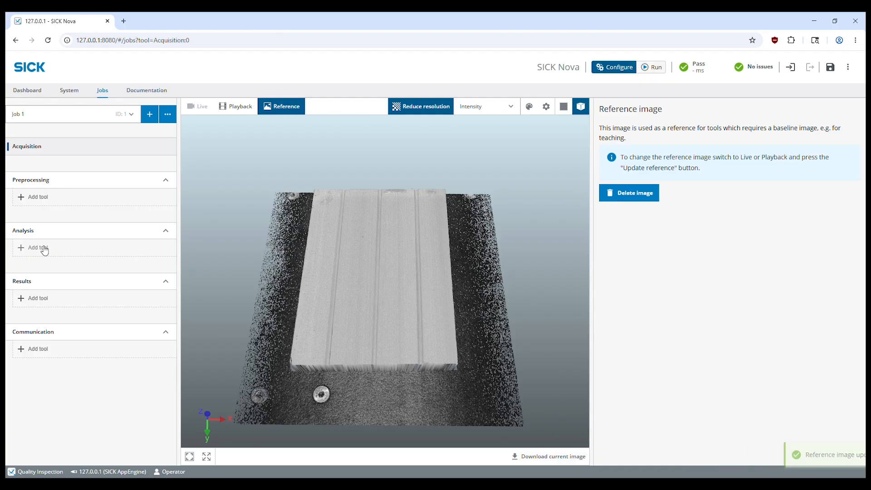
# - Add a 3D Object Locator to the job's analysis tools
pyautogui.click(27, 249)
pyautogui.moveTo(183, 277)
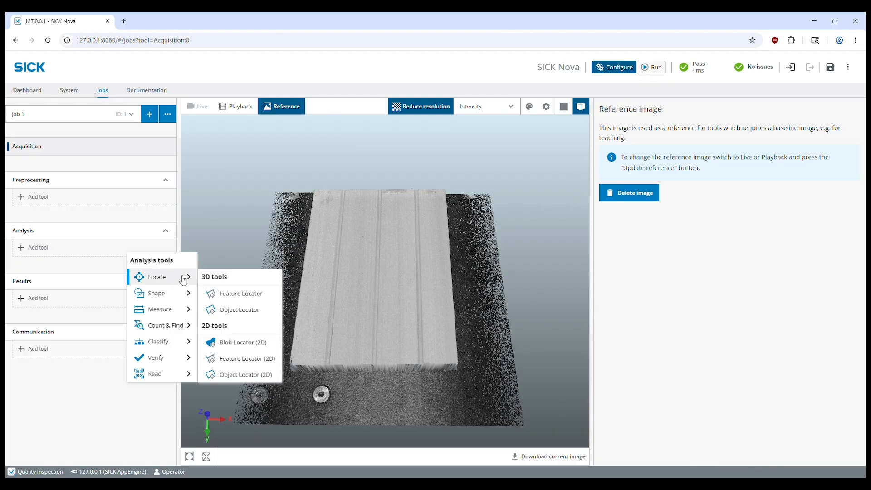
pyautogui.click(244, 310)
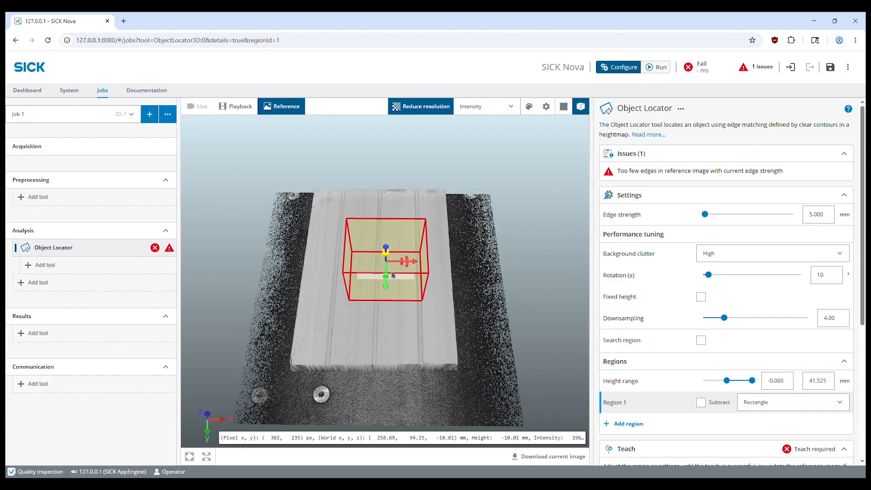
# - Stretch the Object Locator region over the whole wood block and lower it to a height range of about -28 to 13 mm
pyautogui.moveTo(414, 276)
pyautogui.mouseDown()
pyautogui.moveTo(414, 268)
pyautogui.moveTo(410, 280)
pyautogui.mouseUp()
pyautogui.scroll(-3, 423, 312)
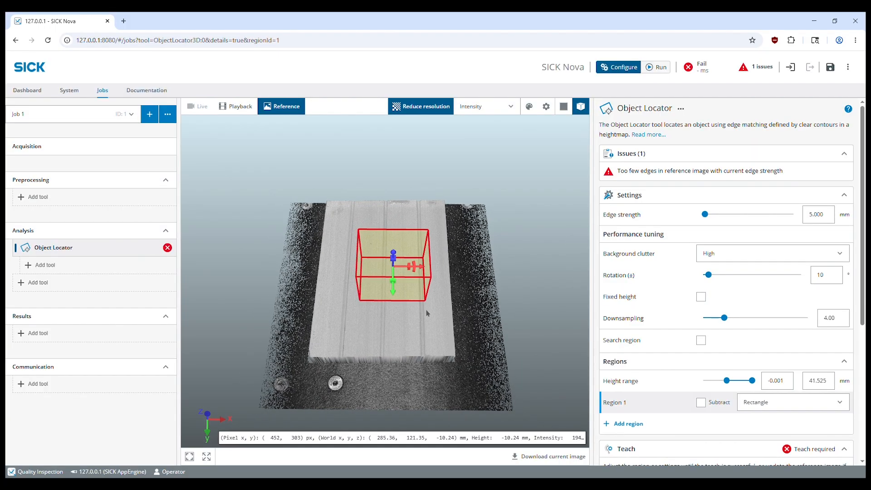
pyautogui.scroll(4, 423, 312)
pyautogui.moveTo(415, 332); pyautogui.dragTo(358, 283)
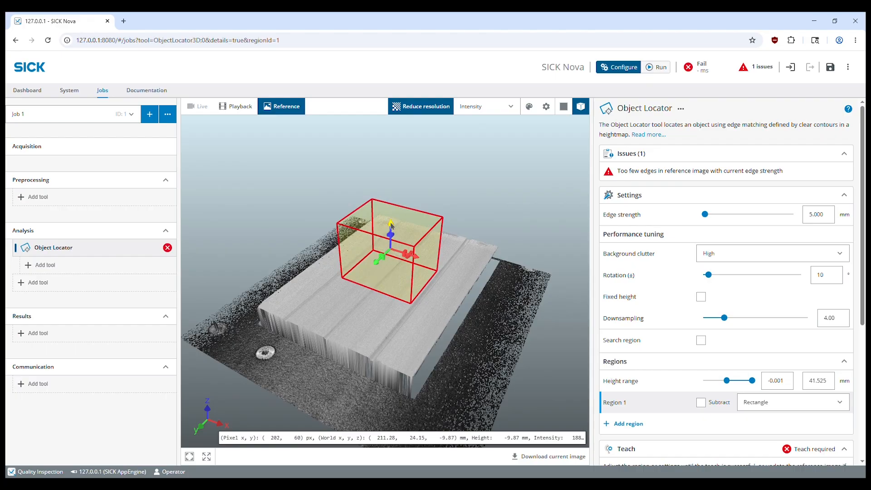
pyautogui.moveTo(392, 229); pyautogui.dragTo(393, 247)
pyautogui.moveTo(418, 279); pyautogui.dragTo(469, 303)
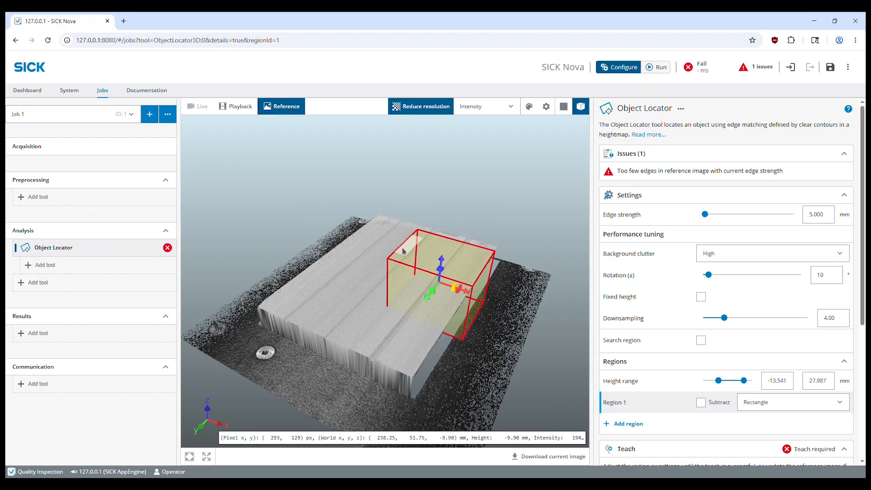
pyautogui.moveTo(402, 251); pyautogui.dragTo(305, 306)
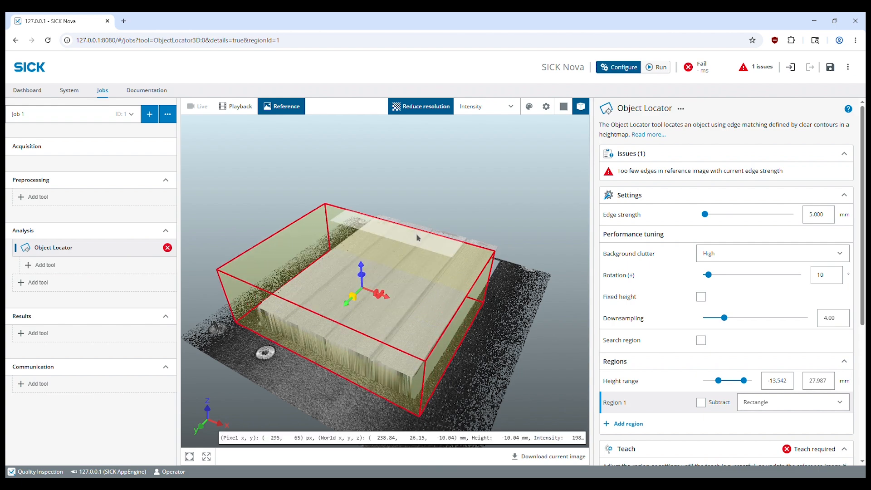
pyautogui.moveTo(417, 237); pyautogui.dragTo(509, 201)
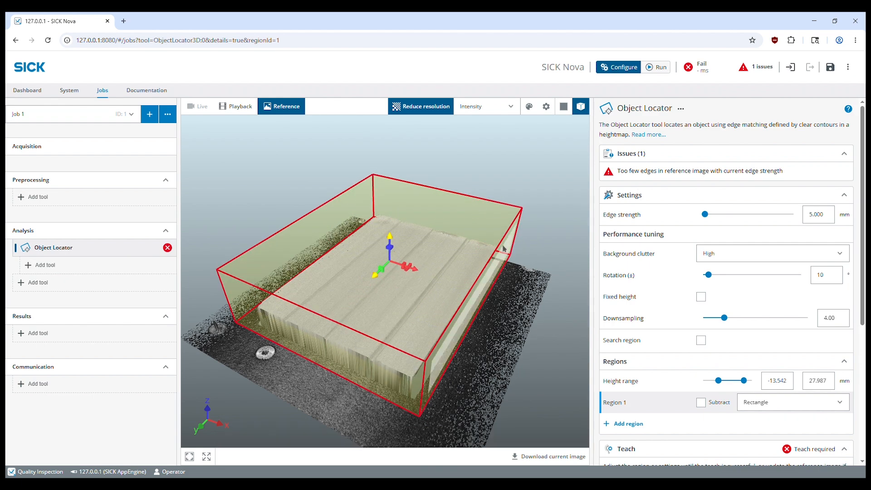
pyautogui.moveTo(503, 248); pyautogui.dragTo(522, 308)
pyautogui.moveTo(386, 241); pyautogui.dragTo(387, 263)
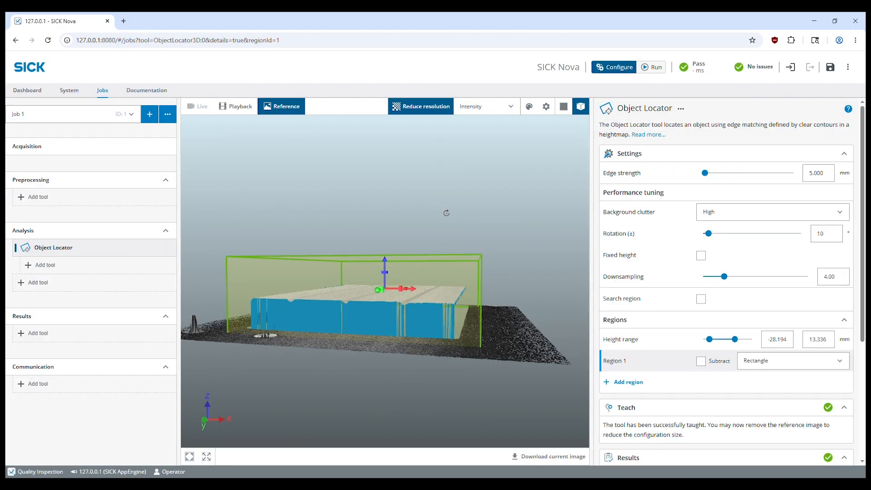
# - Widen the Object Locator region on all four sides to leave a margin around the wood block
pyautogui.moveTo(446, 213); pyautogui.dragTo(437, 244)
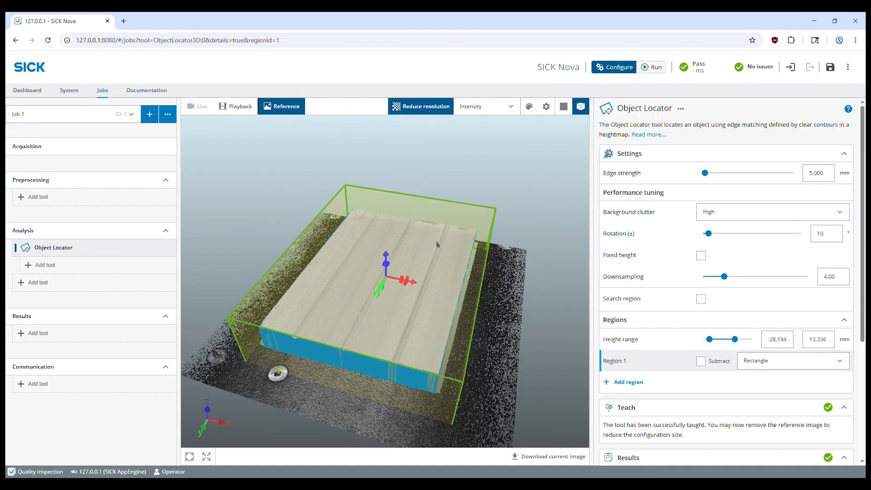
pyautogui.moveTo(349, 270)
pyautogui.mouseDown()
pyautogui.moveTo(358, 289)
pyautogui.moveTo(352, 274)
pyautogui.mouseUp()
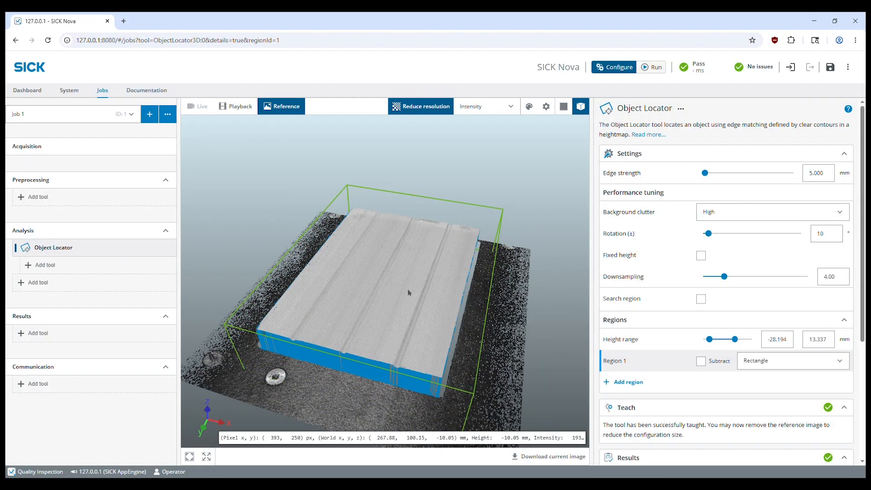
pyautogui.click(408, 292)
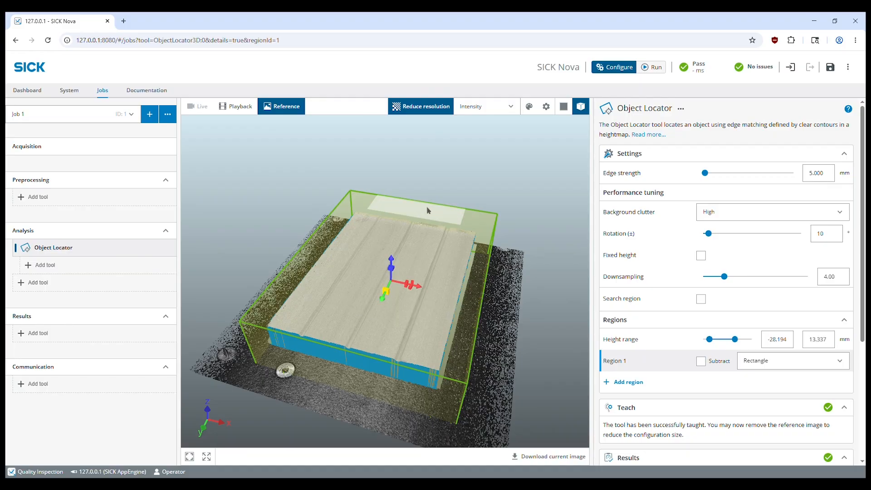
pyautogui.moveTo(430, 209); pyautogui.dragTo(433, 200)
pyautogui.click(349, 320)
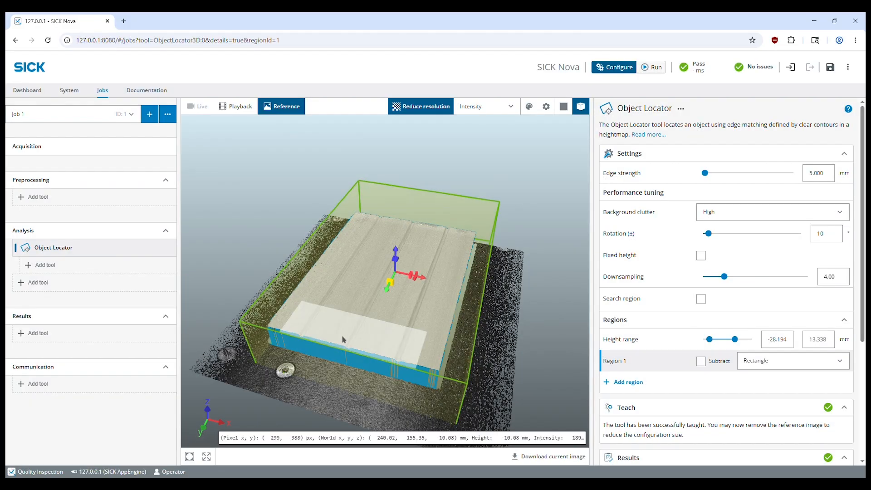
pyautogui.moveTo(341, 335); pyautogui.dragTo(330, 351)
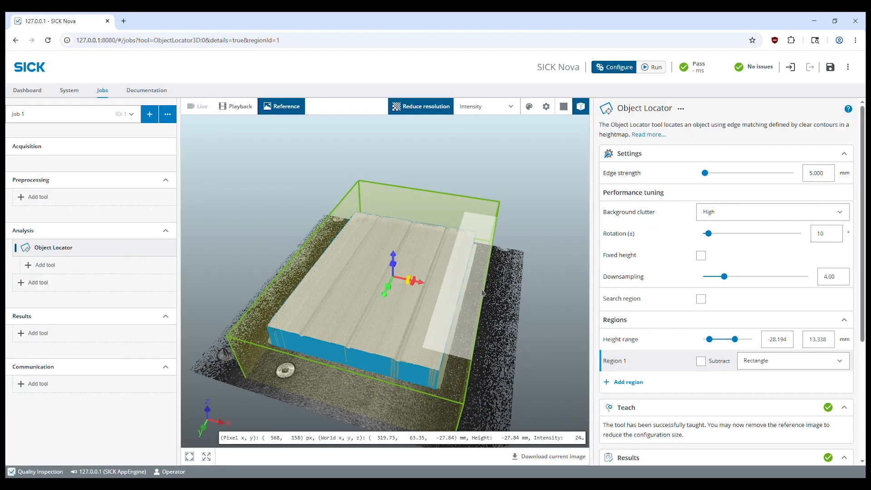
pyautogui.moveTo(478, 291); pyautogui.dragTo(492, 294)
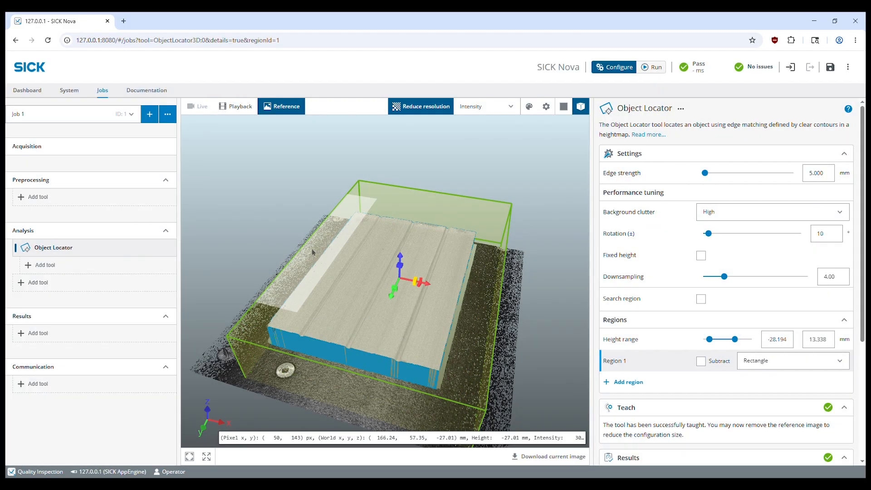
pyautogui.moveTo(312, 252); pyautogui.dragTo(290, 246)
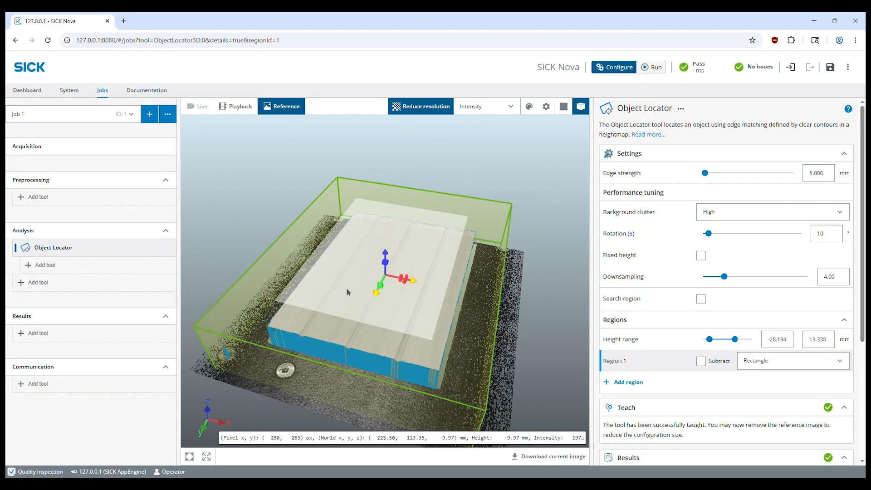
# - Add a 3D Line Fitter tool nested under the Object Locator
pyautogui.click(28, 269)
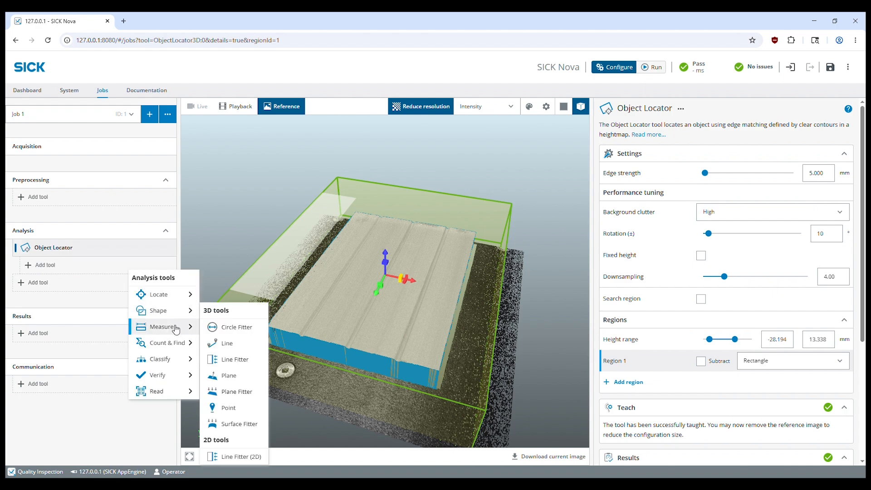
pyautogui.moveTo(173, 331)
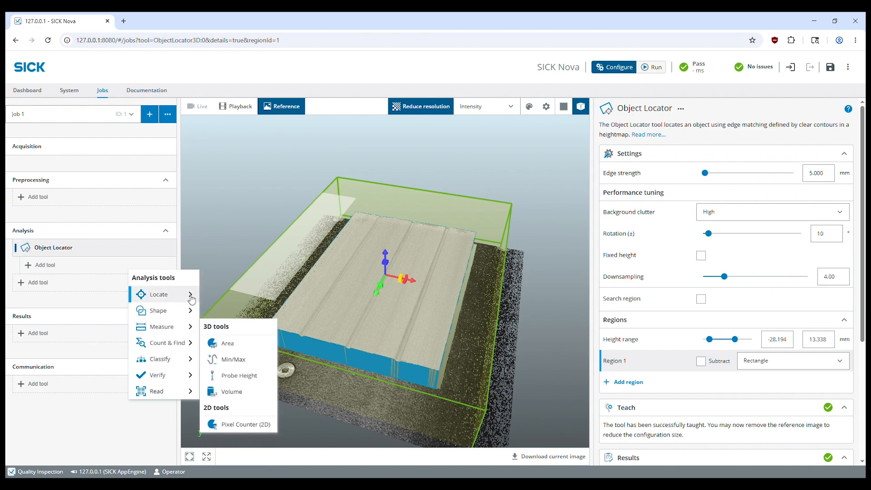
pyautogui.moveTo(191, 297)
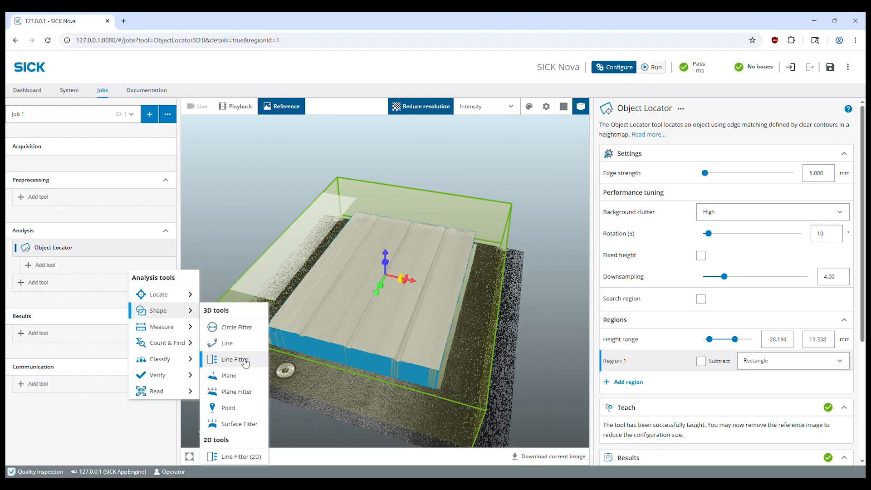
pyautogui.click(245, 360)
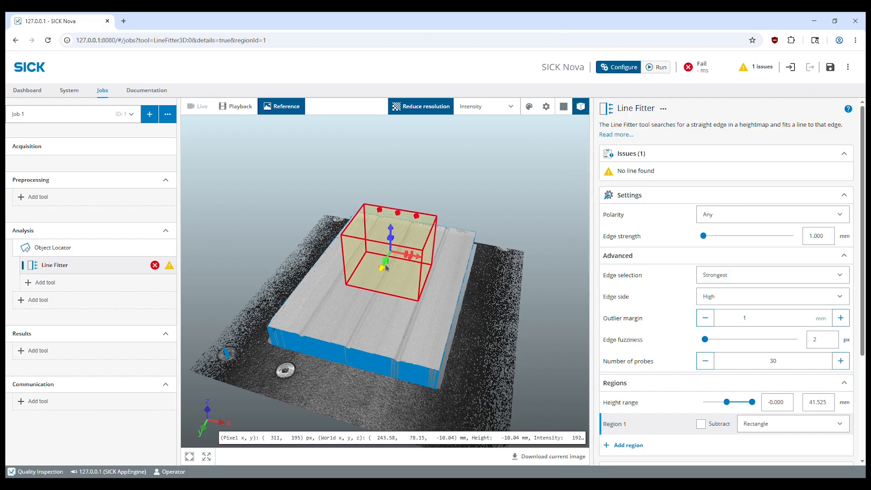
# - Rotate the Line Fitter region about 90 degrees, searching across the block, and stretch it along the block's left long edge
pyautogui.moveTo(411, 262); pyautogui.dragTo(408, 198)
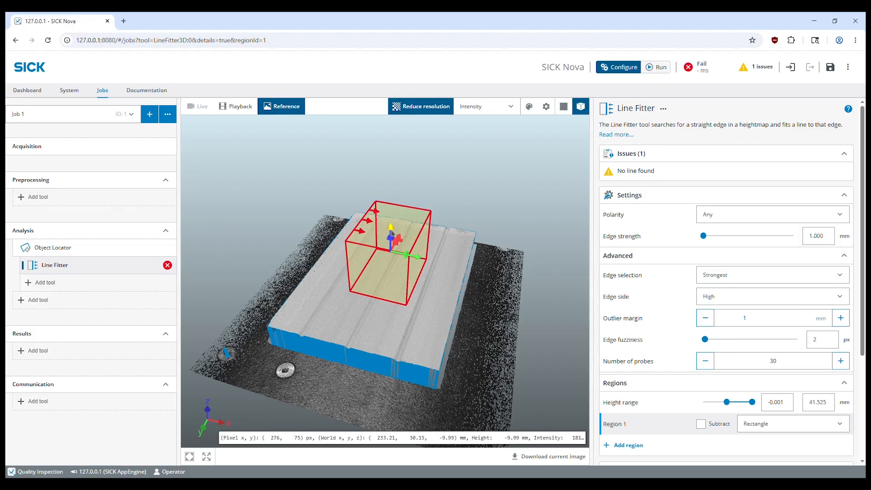
pyautogui.moveTo(392, 235); pyautogui.dragTo(392, 249)
pyautogui.moveTo(416, 275); pyautogui.dragTo(313, 263)
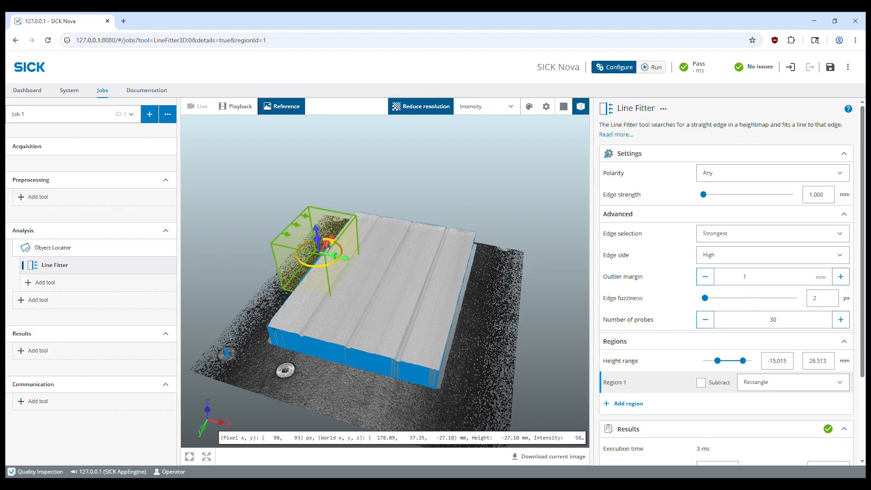
pyautogui.moveTo(359, 199); pyautogui.dragTo(369, 190)
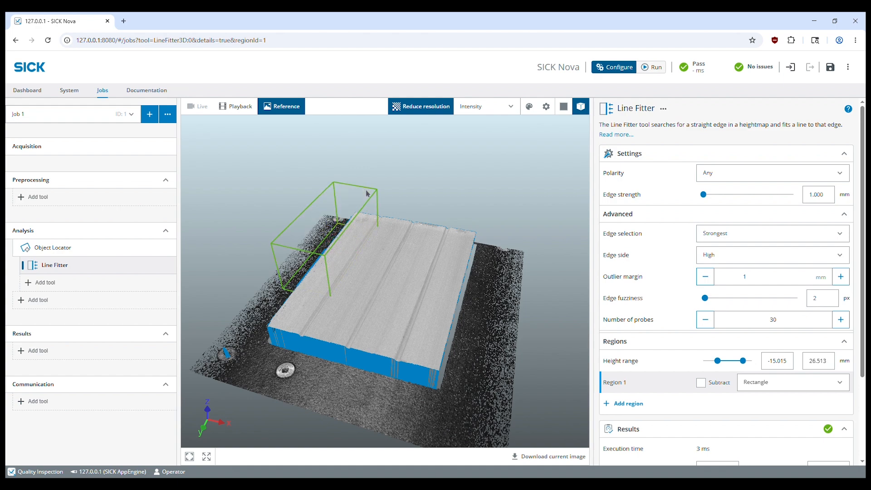
pyautogui.moveTo(296, 270); pyautogui.dragTo(257, 304)
pyautogui.moveTo(288, 278)
pyautogui.mouseDown()
pyautogui.moveTo(303, 274)
pyautogui.moveTo(291, 280)
pyautogui.mouseUp()
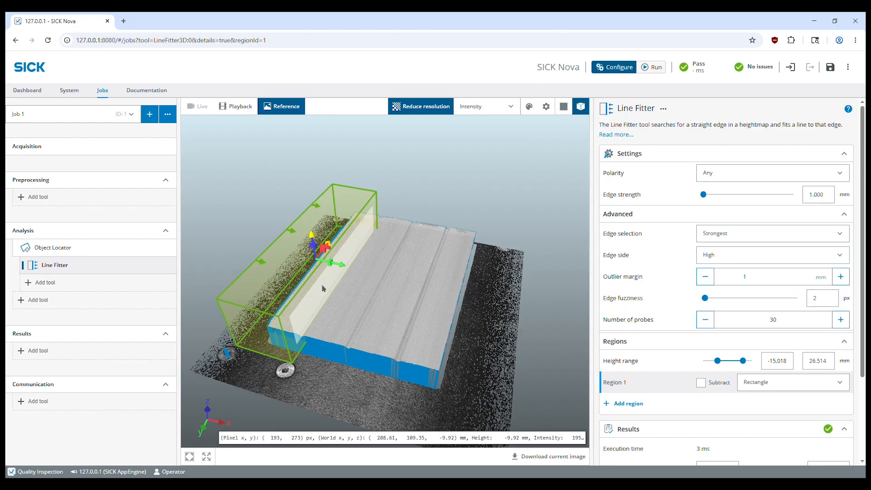
# - Lower the Line Fitter region to about -26 to 15 mm while extending it past the block's end, and hide the Object Locator's overlay
pyautogui.moveTo(350, 307); pyautogui.dragTo(320, 326)
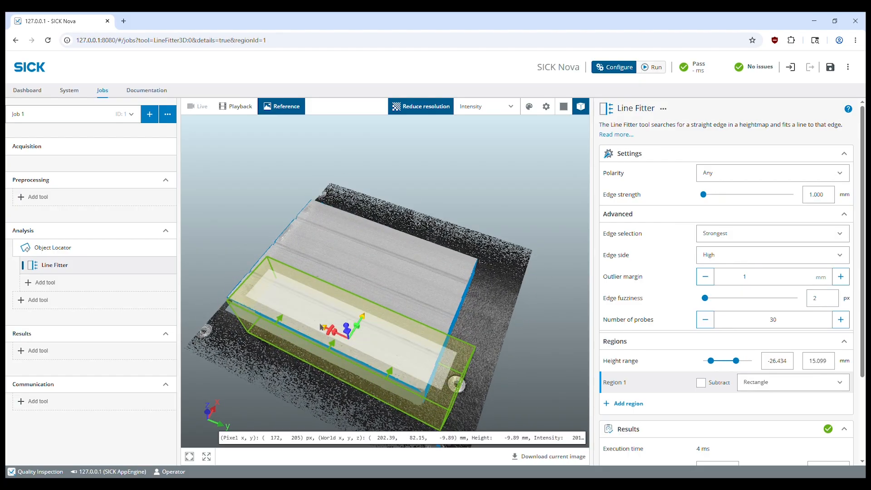
pyautogui.moveTo(252, 283); pyautogui.dragTo(219, 272)
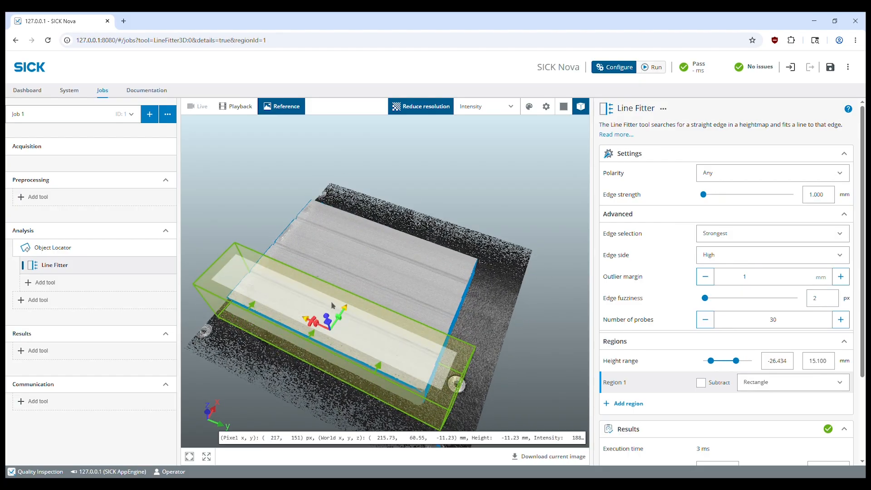
pyautogui.moveTo(332, 303)
pyautogui.mouseDown()
pyautogui.moveTo(310, 304)
pyautogui.moveTo(322, 309)
pyautogui.mouseUp()
pyautogui.moveTo(431, 313); pyautogui.dragTo(472, 281)
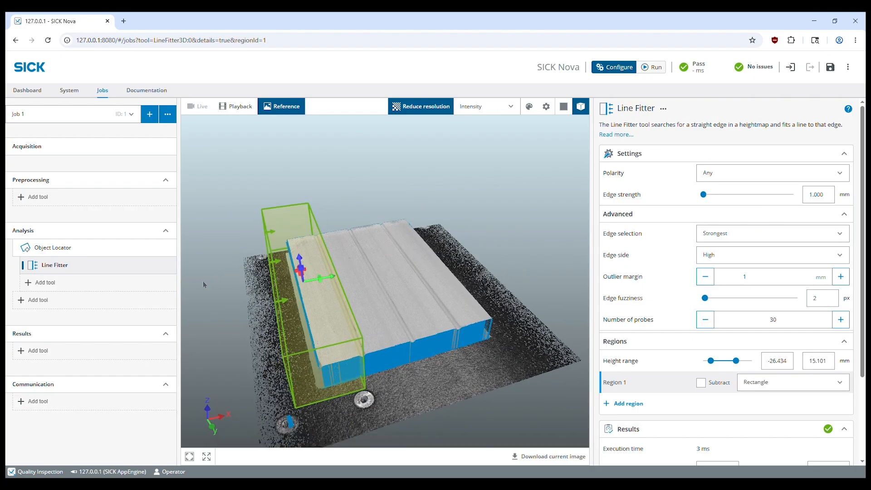
pyautogui.click(168, 248)
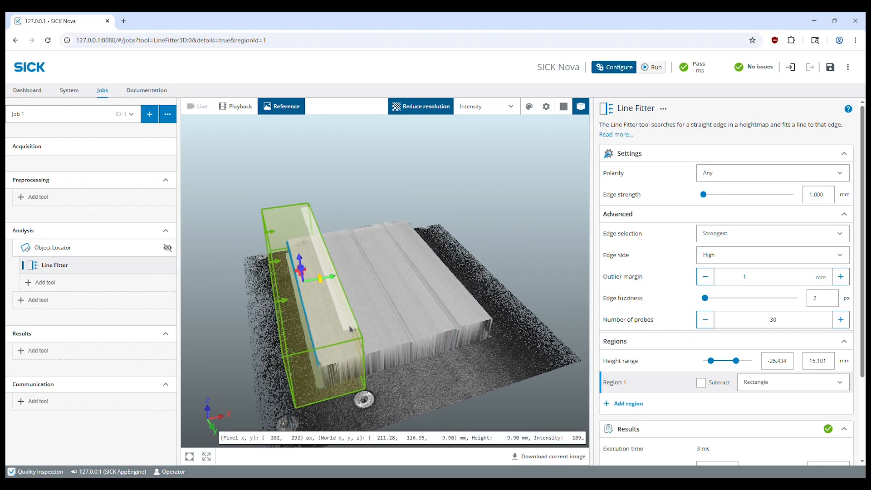
pyautogui.click(33, 283)
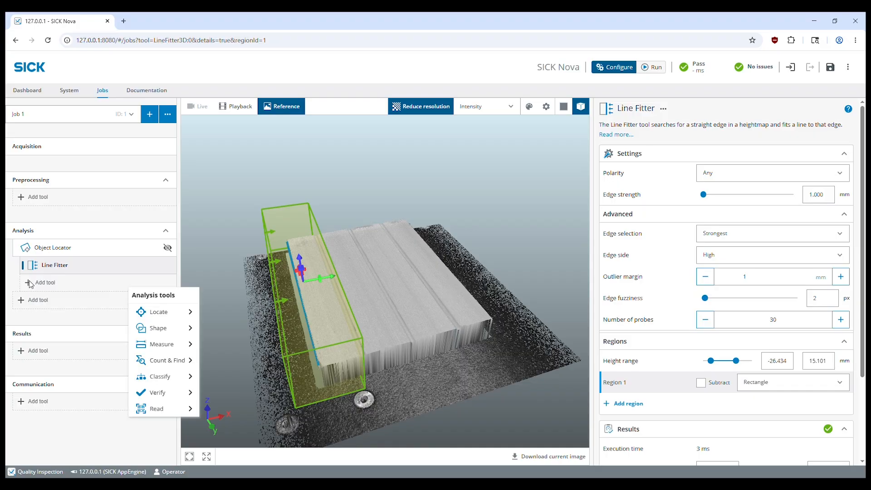
pyautogui.moveTo(164, 316)
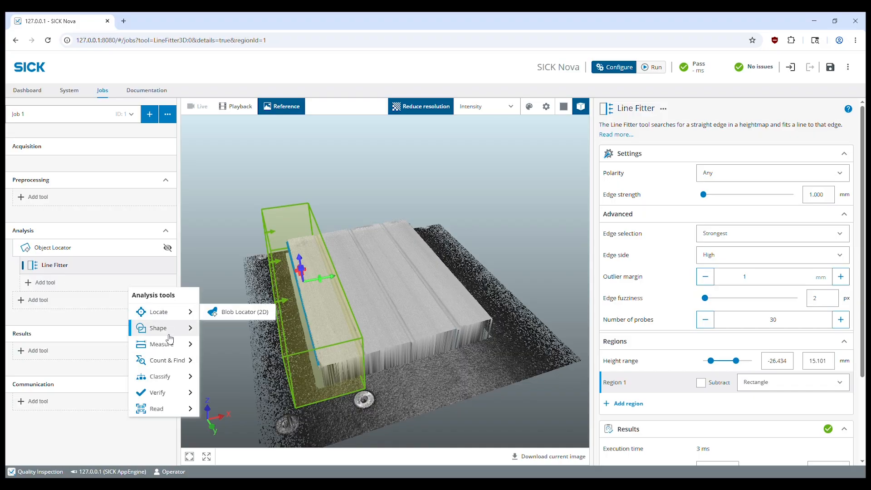
pyautogui.moveTo(171, 335)
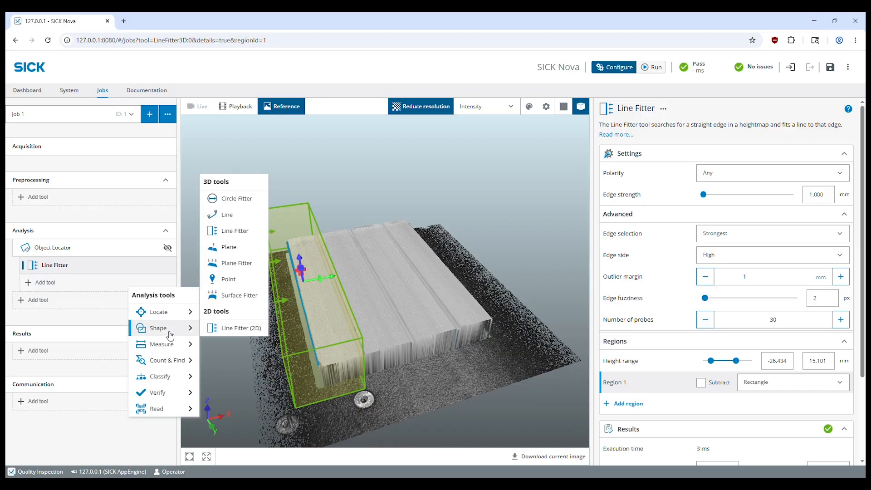
pyautogui.click(228, 214)
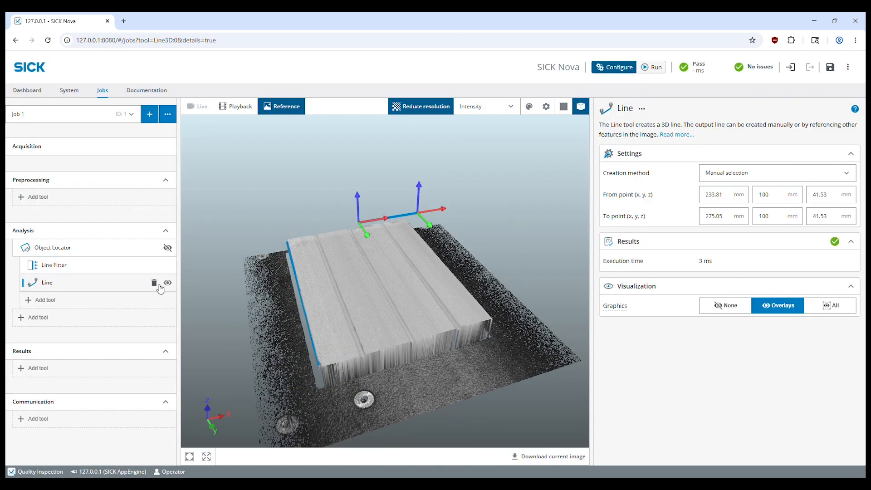
pyautogui.click(154, 283)
pyautogui.click(510, 291)
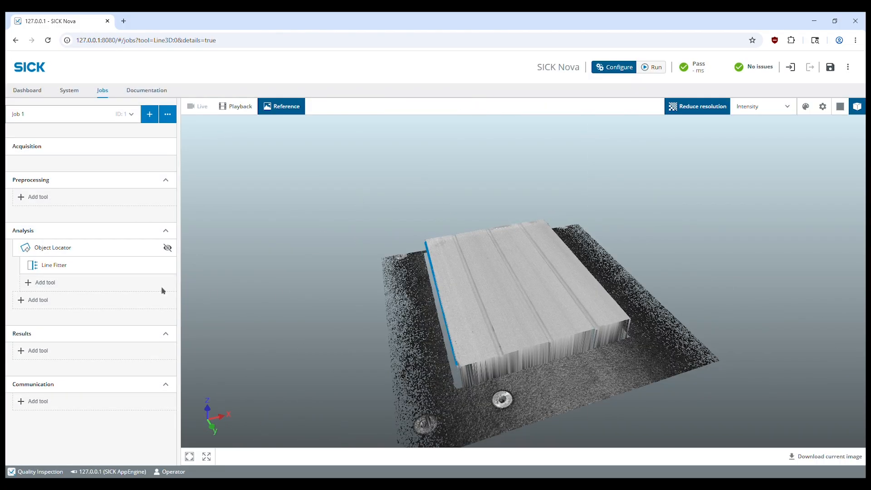
# - Add a second 3D Line Fitter under the Object Locator, with its region rotated about 90 degrees to search inward over the right long edge
pyautogui.click(32, 283)
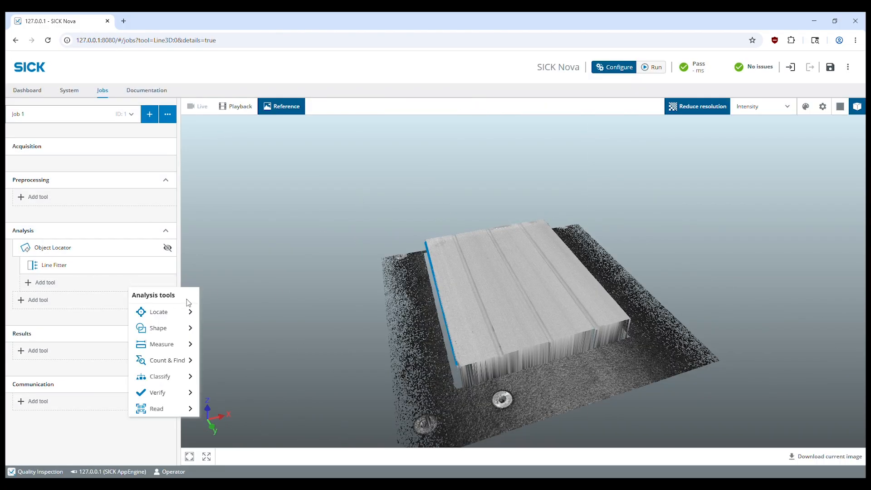
pyautogui.moveTo(180, 328)
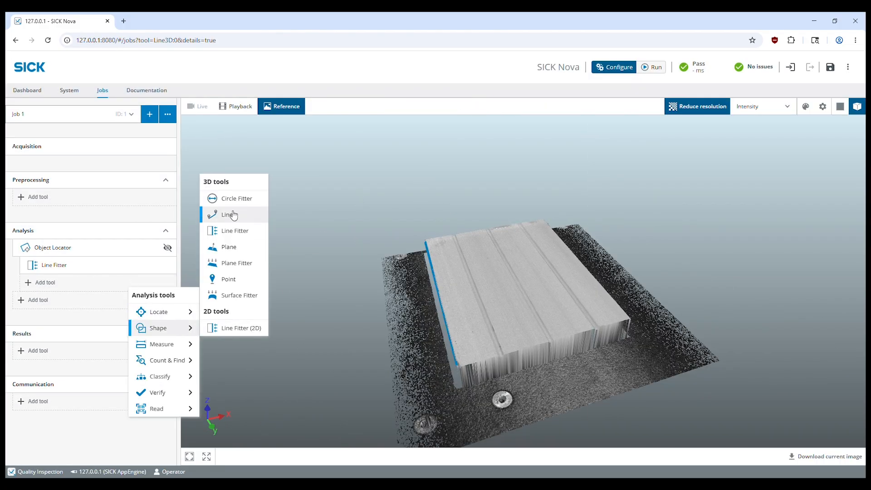
pyautogui.click(230, 230)
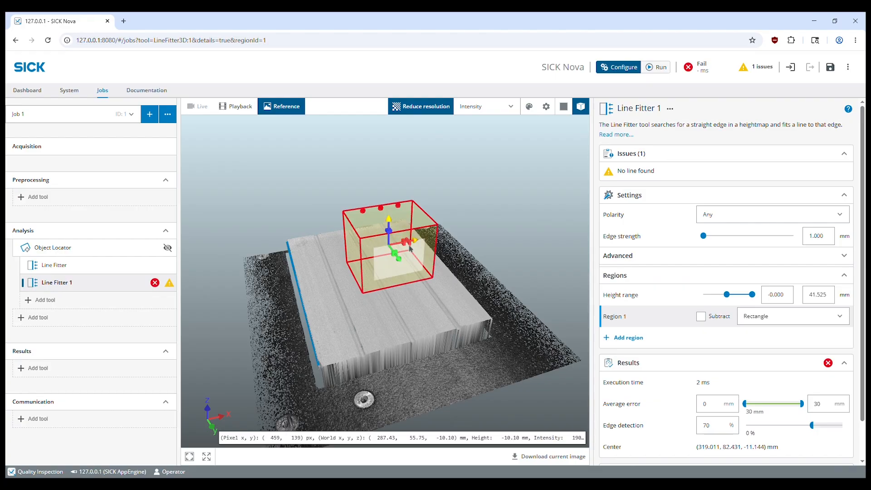
pyautogui.moveTo(409, 247); pyautogui.dragTo(398, 258)
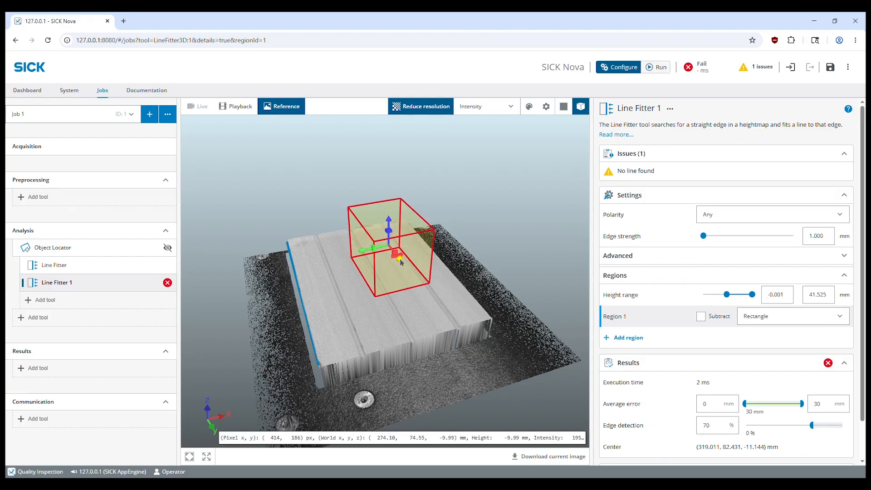
pyautogui.moveTo(400, 259); pyautogui.dragTo(489, 322)
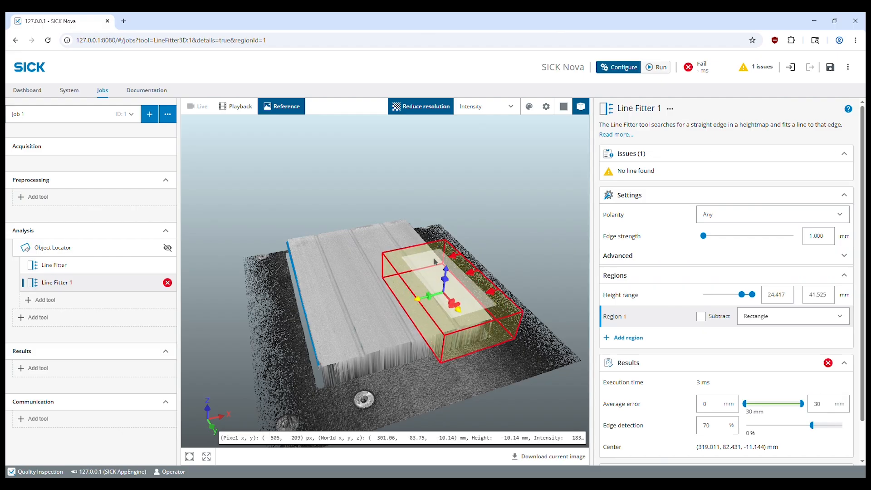
# - Lower the second Line Fitter region to about -15 to 2 mm and stretch it along the block's whole right long edge
pyautogui.moveTo(423, 250)
pyautogui.mouseDown()
pyautogui.moveTo(382, 210)
pyautogui.moveTo(418, 244)
pyautogui.mouseUp()
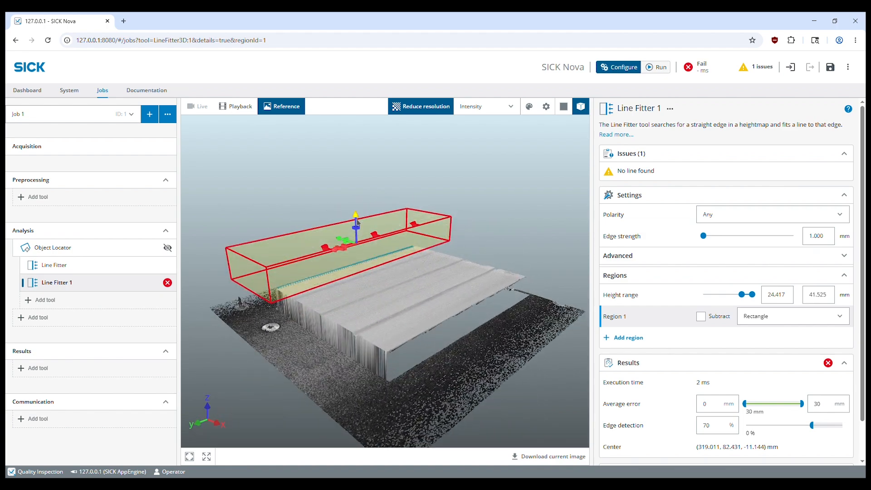
pyautogui.moveTo(356, 219); pyautogui.dragTo(455, 336)
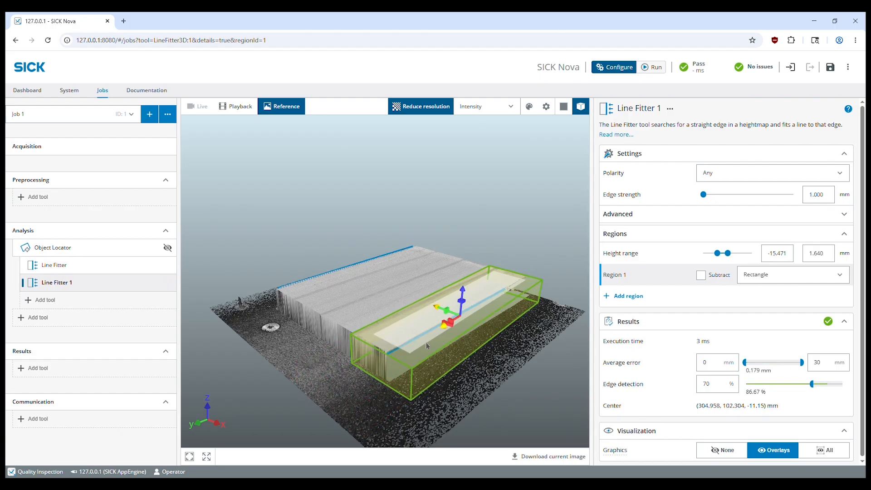
pyautogui.scroll(1, 455, 337)
pyautogui.moveTo(535, 274); pyautogui.dragTo(544, 243)
pyautogui.scroll(-2, 546, 290)
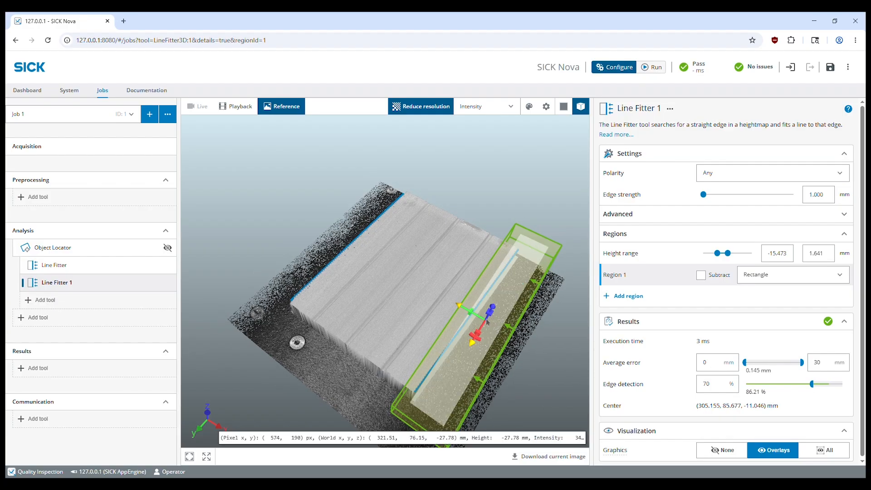
pyautogui.moveTo(465, 313); pyautogui.dragTo(347, 251)
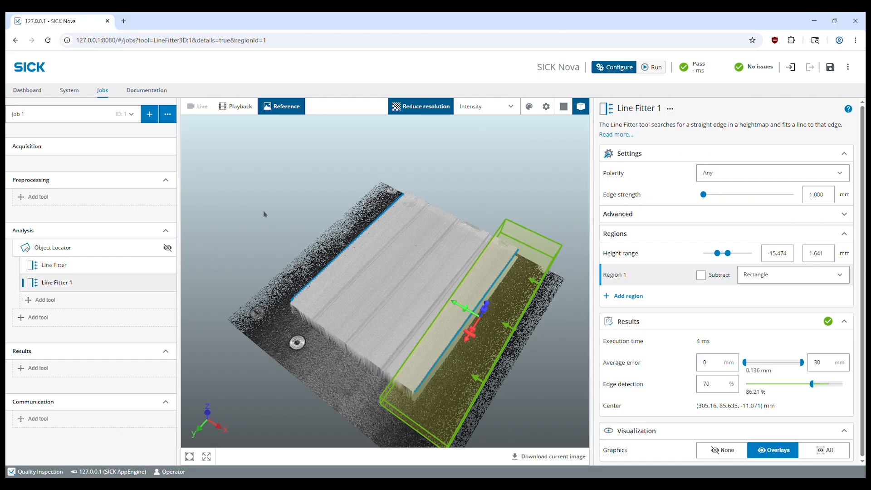
# - Add a third 3D Line Fitter at about -21 to 20 mm height, its region stretched across the block's far short edge
pyautogui.click(31, 300)
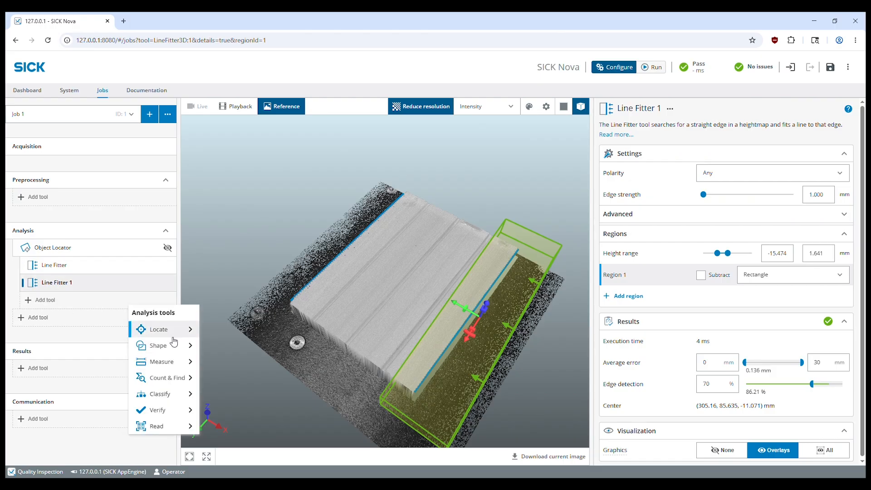
pyautogui.moveTo(184, 351)
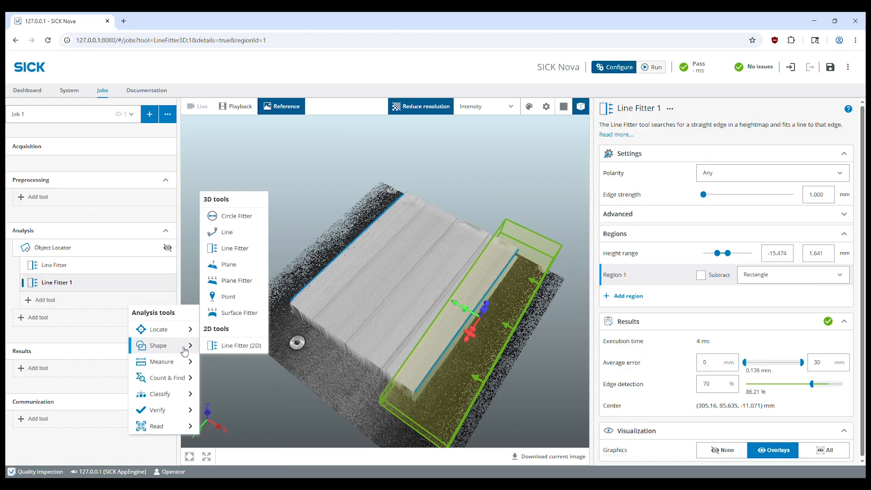
pyautogui.click(242, 252)
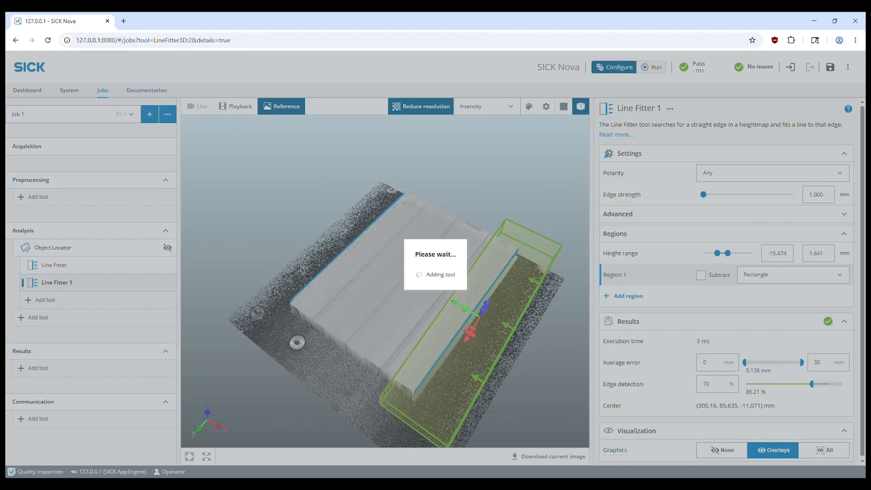
pyautogui.moveTo(410, 257); pyautogui.dragTo(443, 240)
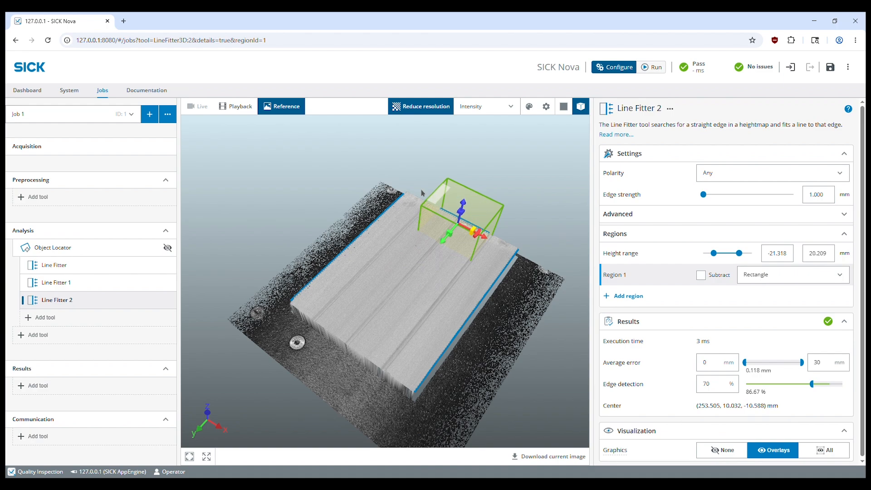
pyautogui.moveTo(421, 193); pyautogui.dragTo(392, 182)
pyautogui.moveTo(488, 224); pyautogui.dragTo(540, 249)
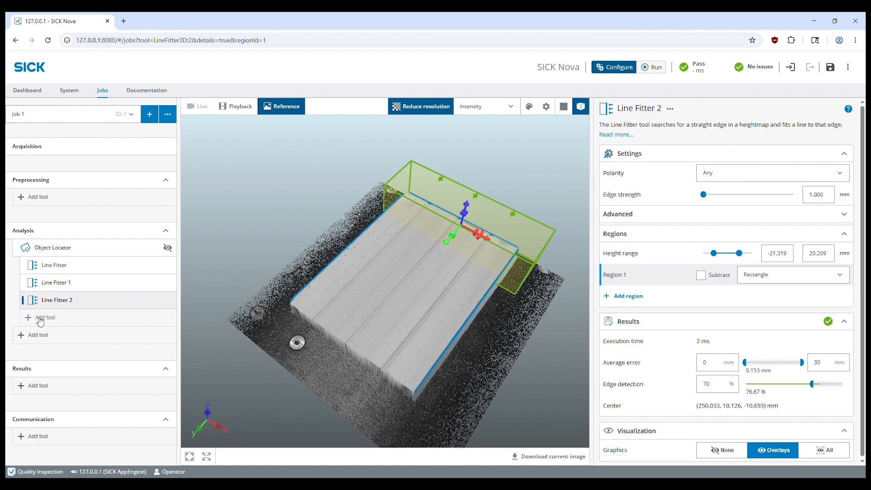
# - Add a fourth 3D Line Fitter under the Object Locator and rotate its region about 180 degrees
pyautogui.moveTo(505, 311); pyautogui.dragTo(520, 326)
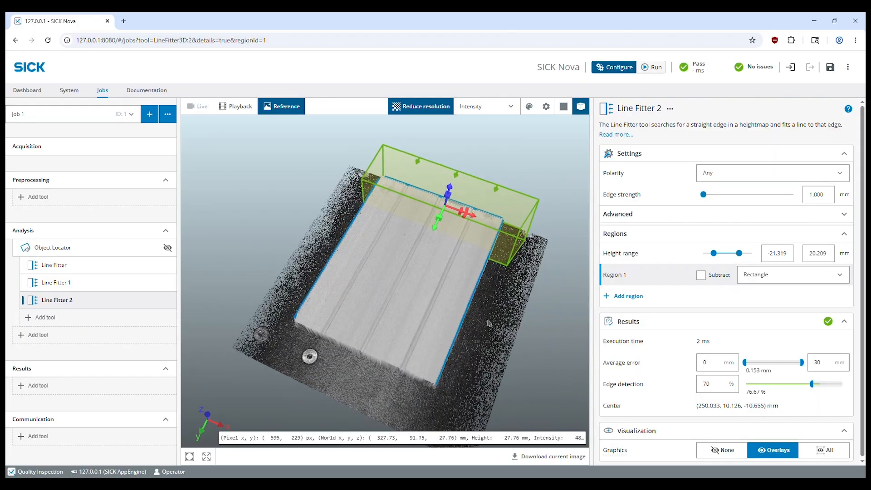
pyautogui.click(30, 319)
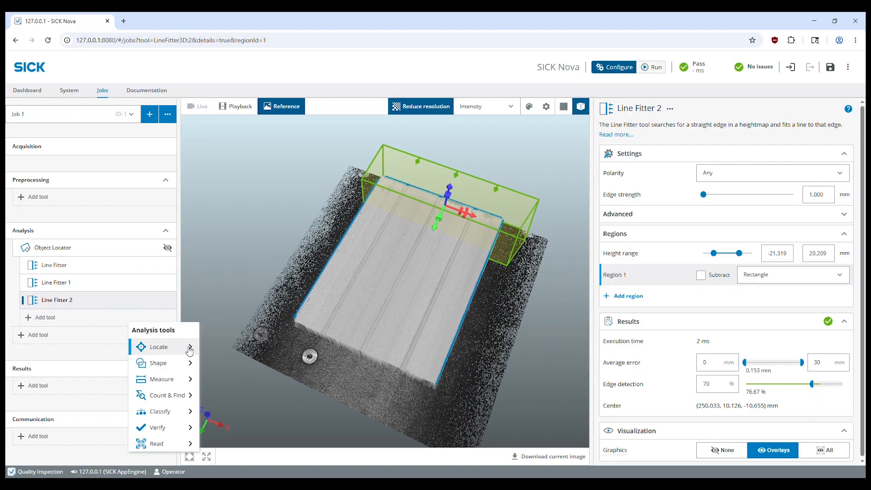
pyautogui.moveTo(177, 380)
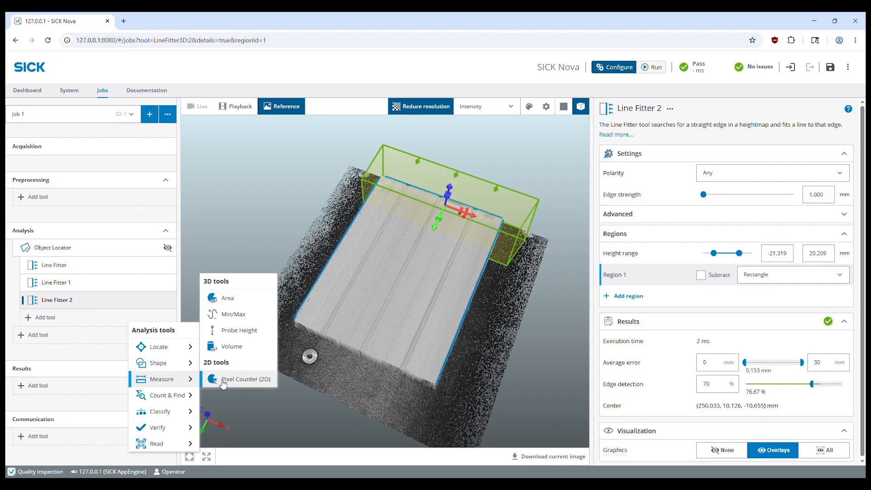
pyautogui.moveTo(161, 363)
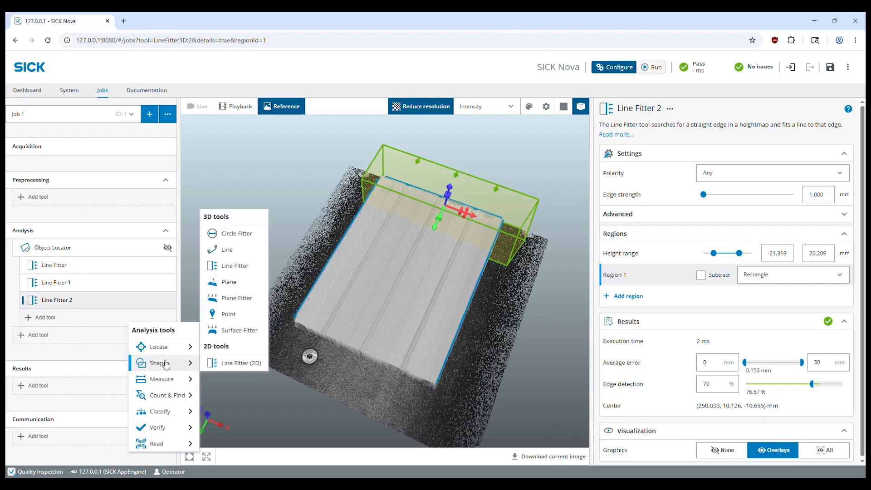
pyautogui.click(238, 265)
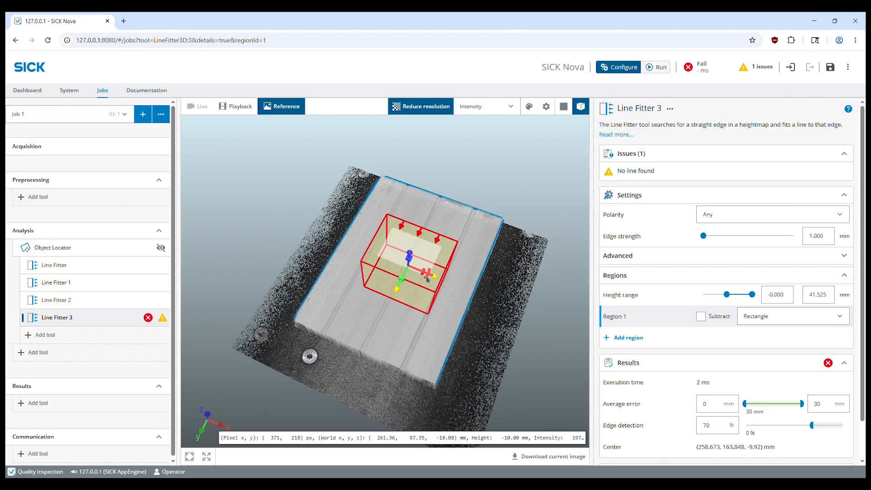
pyautogui.moveTo(397, 288); pyautogui.dragTo(337, 249)
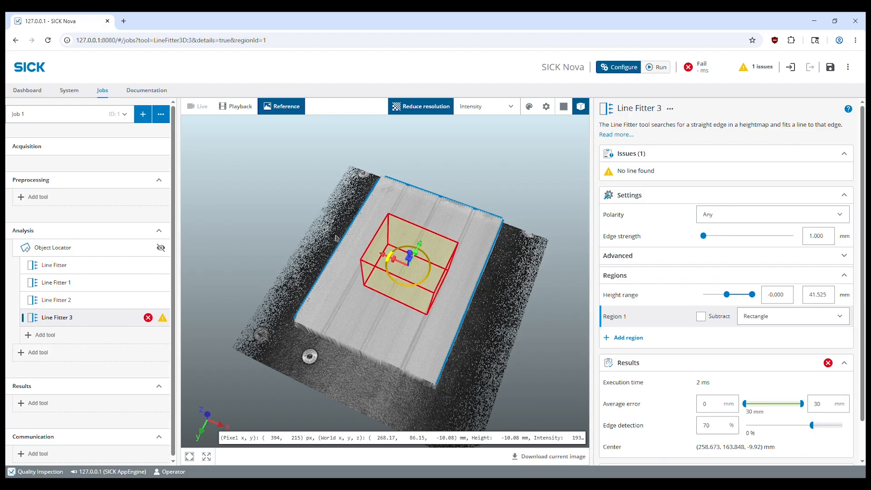
# - Lower the fourth Line Fitter region to about -30 to 12 mm and stretch it across the block's near short edge
pyautogui.moveTo(409, 338); pyautogui.dragTo(408, 270)
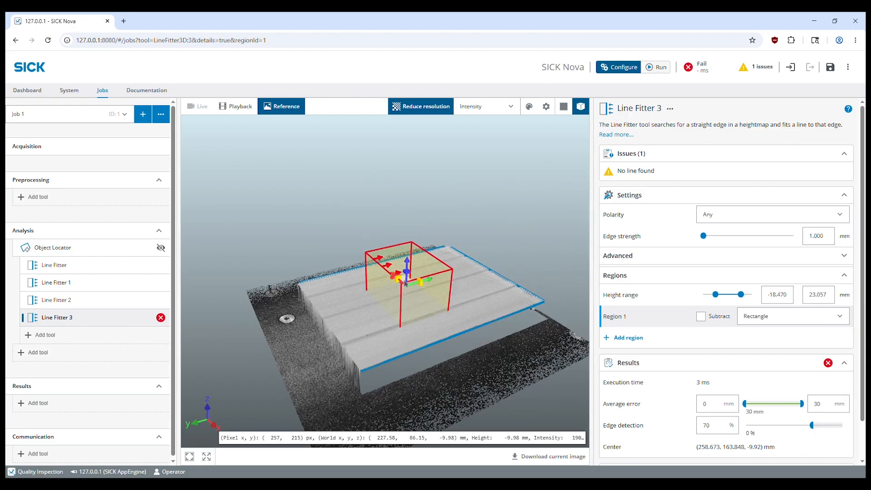
pyautogui.moveTo(431, 279)
pyautogui.mouseDown()
pyautogui.moveTo(359, 303)
pyautogui.moveTo(330, 293)
pyautogui.moveTo(362, 349)
pyautogui.mouseUp()
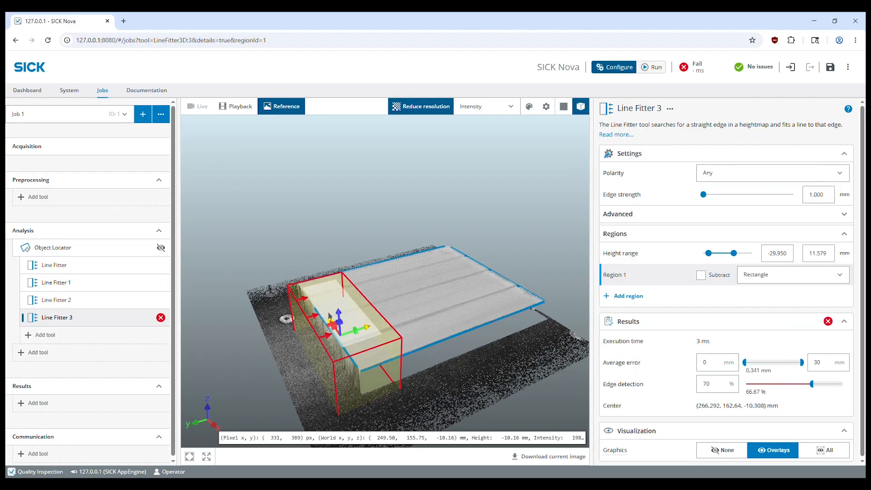
pyautogui.moveTo(316, 290); pyautogui.dragTo(183, 300)
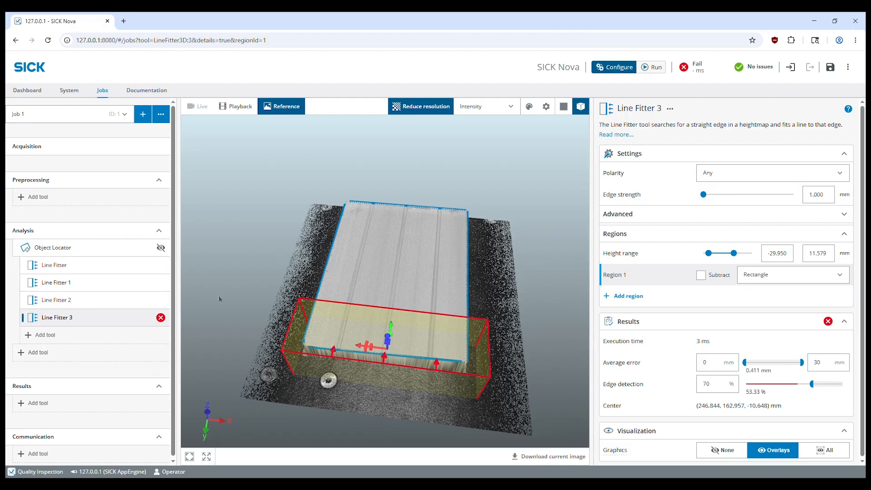
# - Add a 3D Angle tool outside the Object Locator, with Line Fitter/Line as reference feature and Line Fitter 2/Line as secondary feature
pyautogui.click(22, 354)
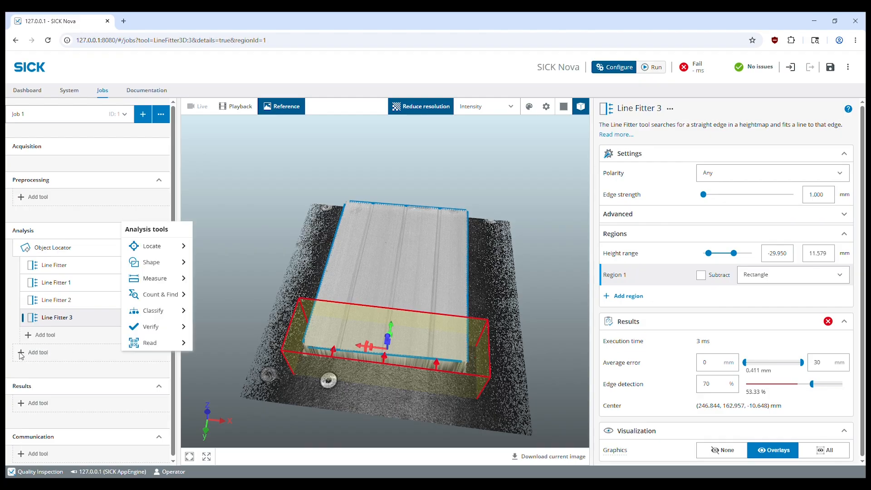
pyautogui.moveTo(174, 281)
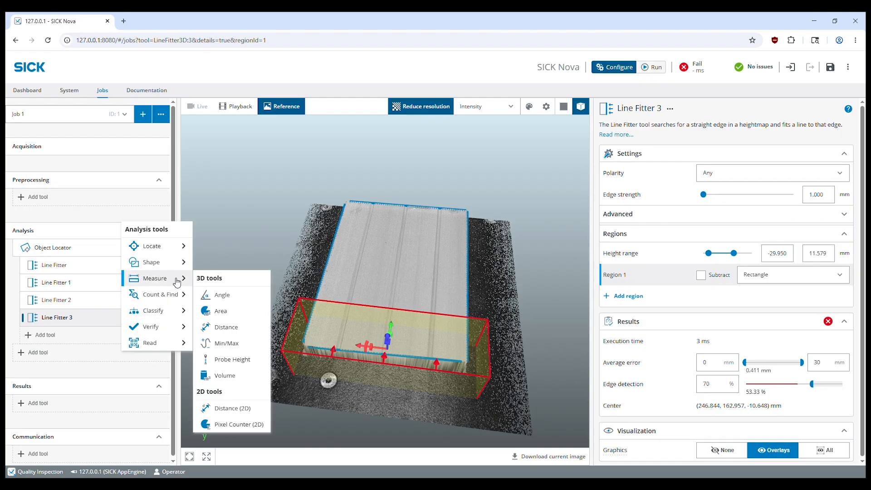
pyautogui.click(222, 295)
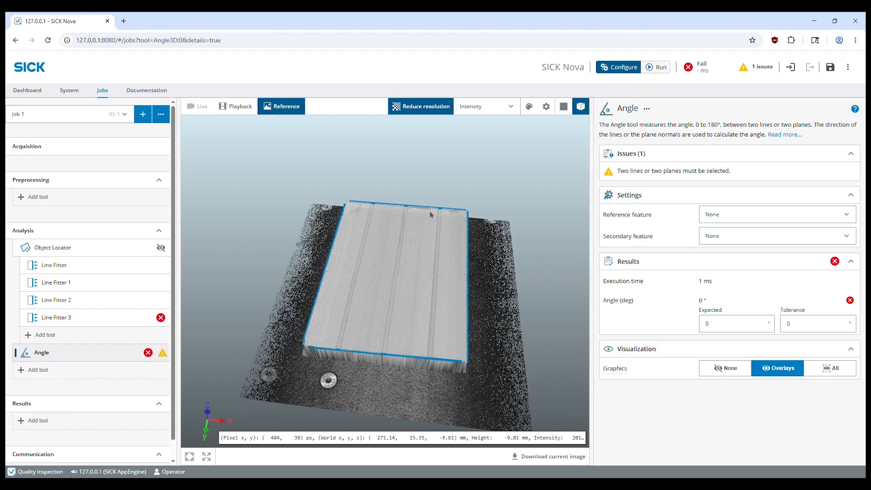
pyautogui.click(846, 215)
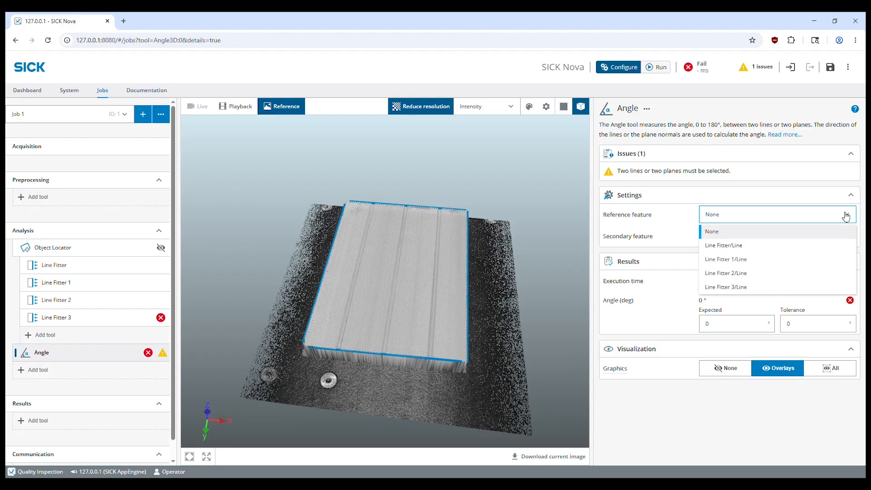
pyautogui.click(726, 245)
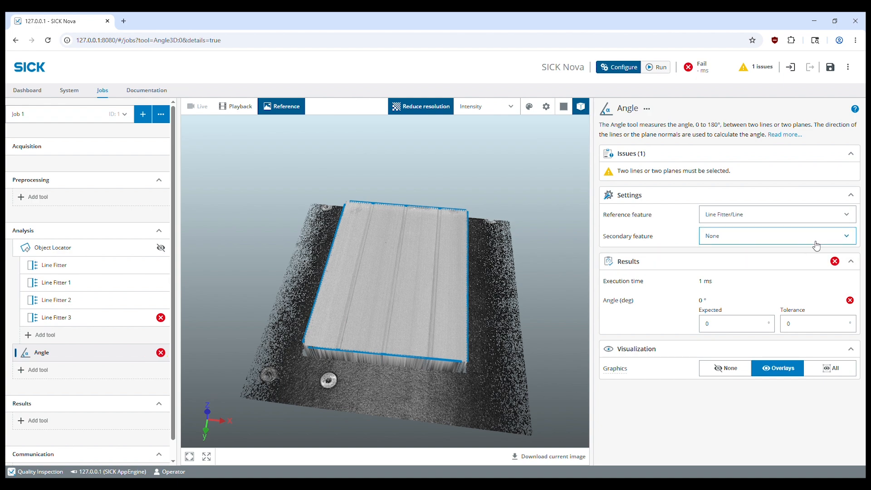
pyautogui.click(845, 236)
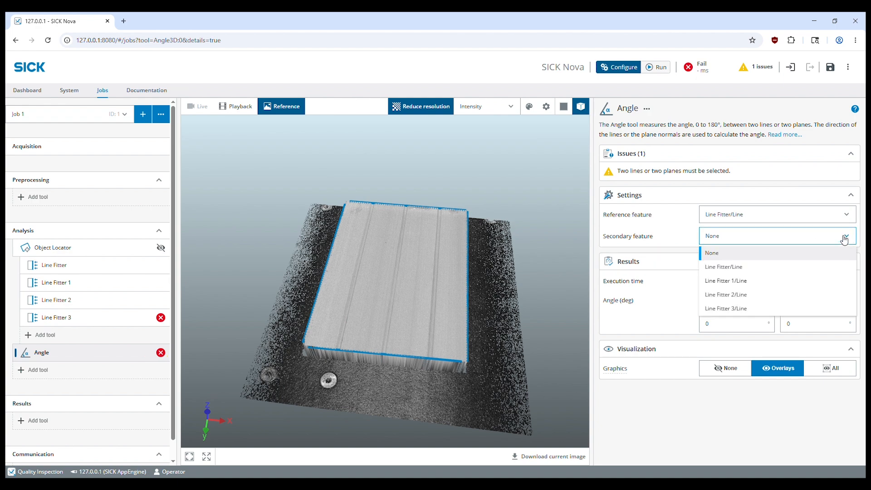
pyautogui.click(731, 296)
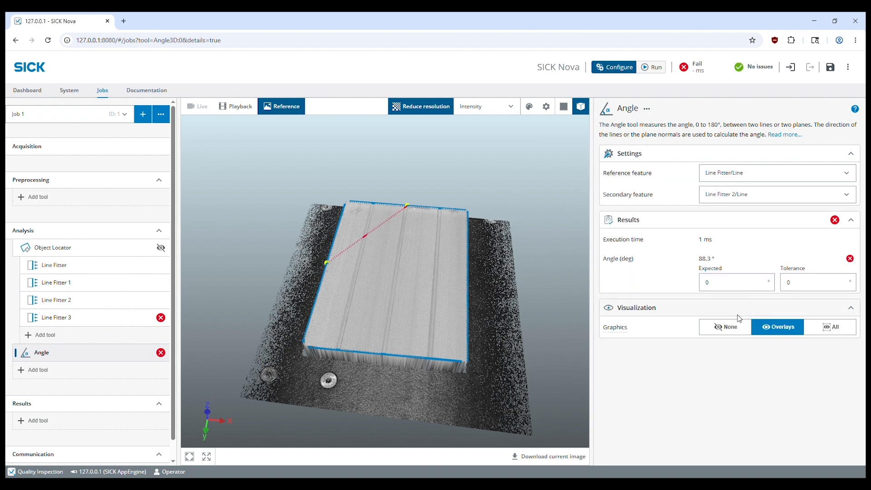
# - Set the Angle tool's expected value to 90° with a tolerance of 3°
pyautogui.click(730, 289)
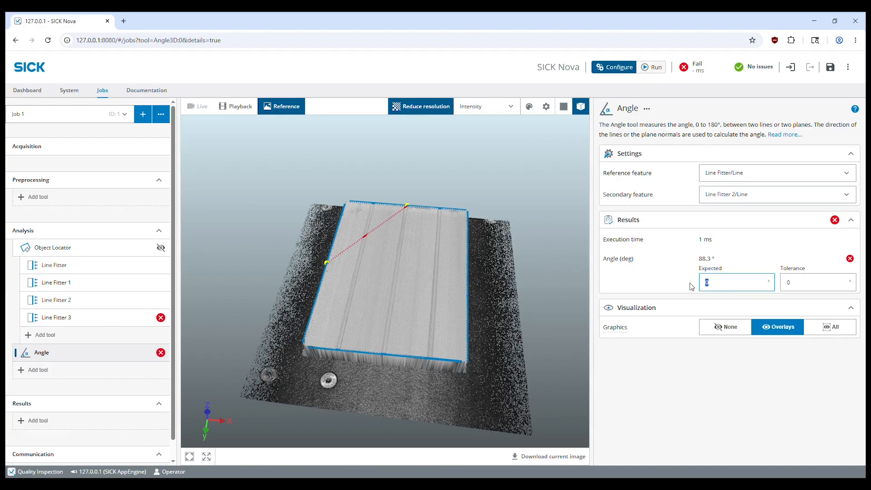
pyautogui.click(765, 241)
pyautogui.click(808, 286)
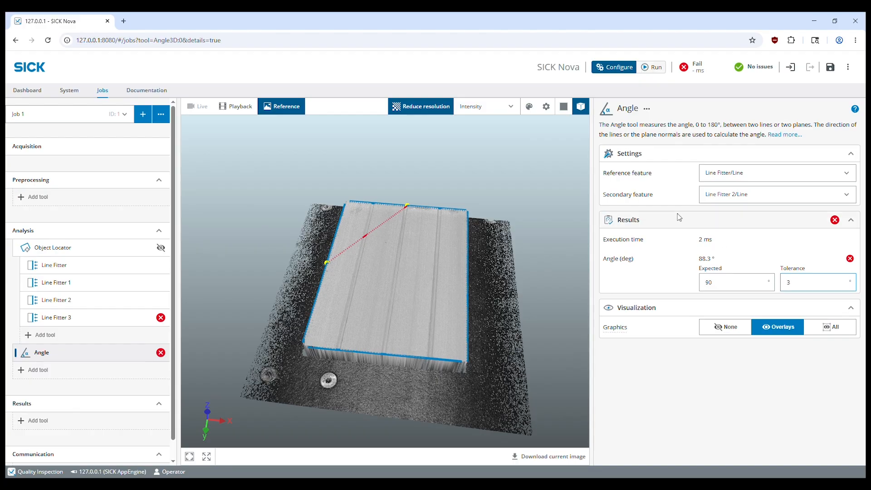
pyautogui.click(814, 357)
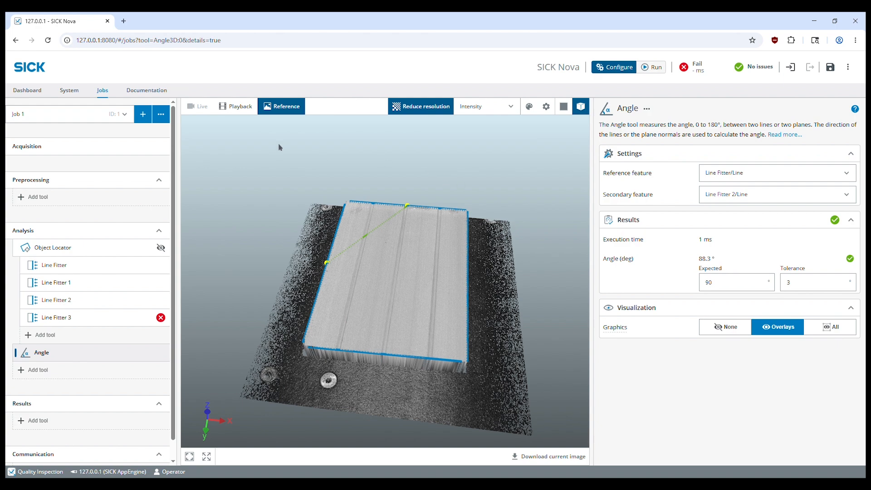
# - Add a 3D Distance tool outside the Object Locator, with Line Fitter 3/Line as Feature A and Line Fitter 2/Center as Feature B
pyautogui.click(24, 375)
pyautogui.moveTo(174, 297)
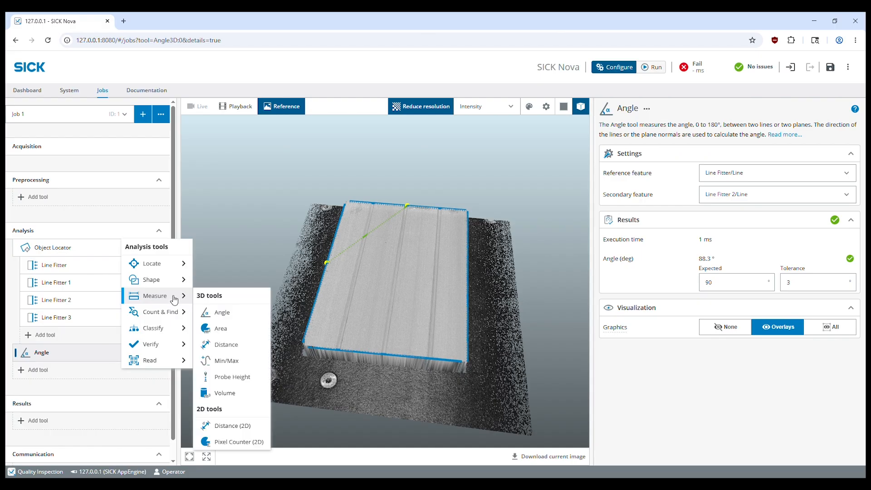
pyautogui.click(233, 347)
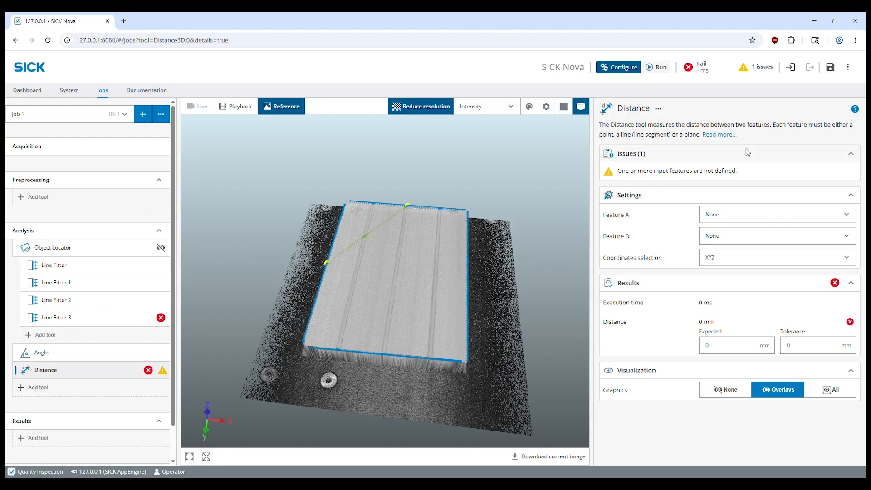
pyautogui.click(848, 214)
pyautogui.click(742, 250)
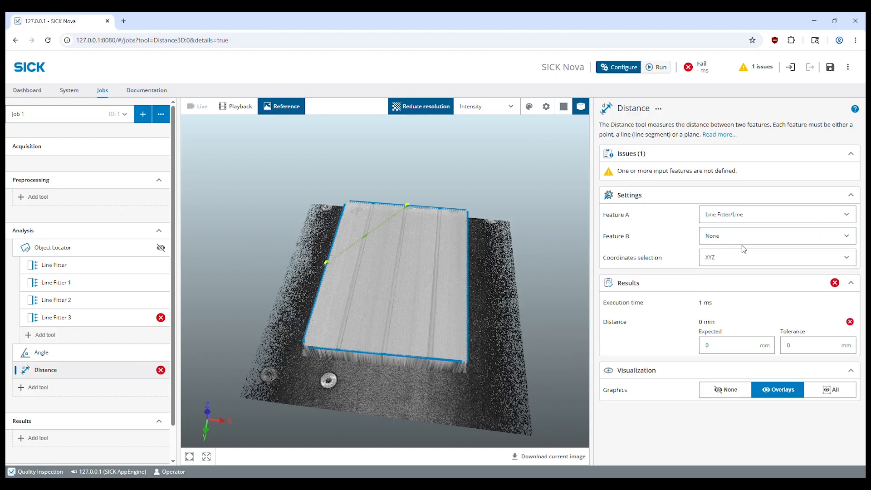
pyautogui.click(845, 238)
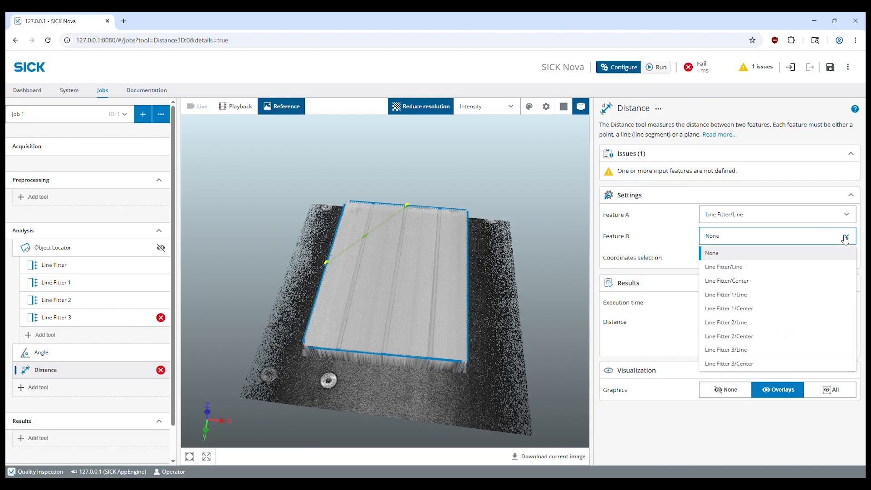
pyautogui.click(803, 253)
pyautogui.click(845, 218)
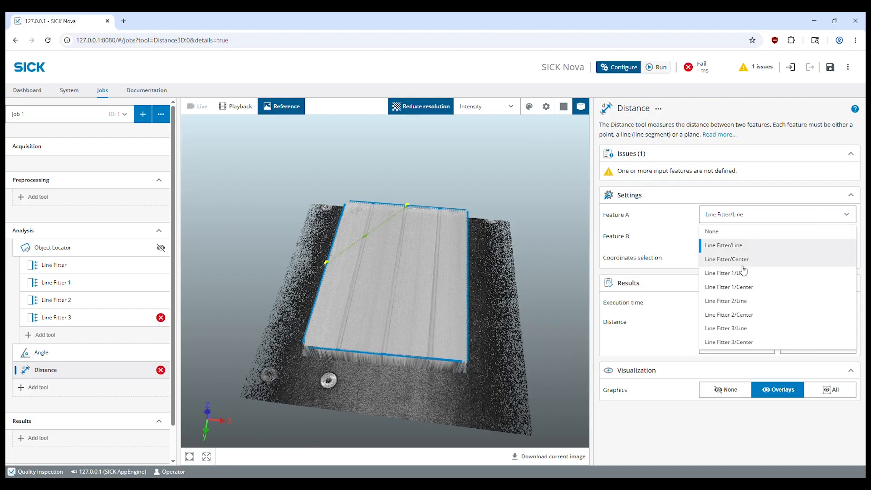
pyautogui.click(739, 329)
pyautogui.click(846, 236)
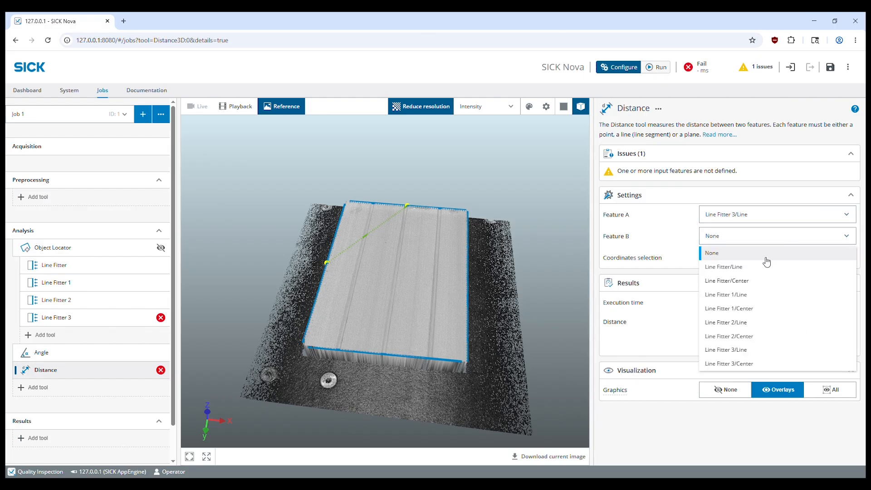
pyautogui.click(747, 336)
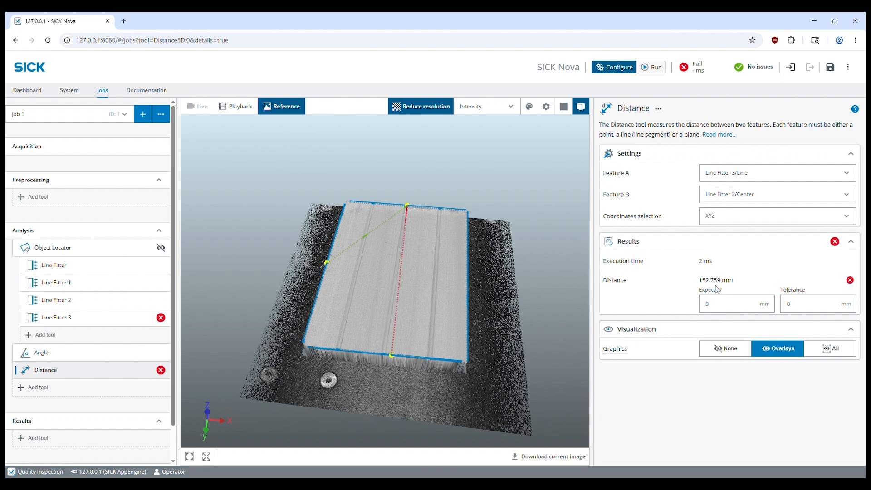
# - Set the Distance tool's expected value to 152 mm with a tolerance of 6 mm
pyautogui.click(716, 308)
pyautogui.click(800, 304)
pyautogui.click(774, 392)
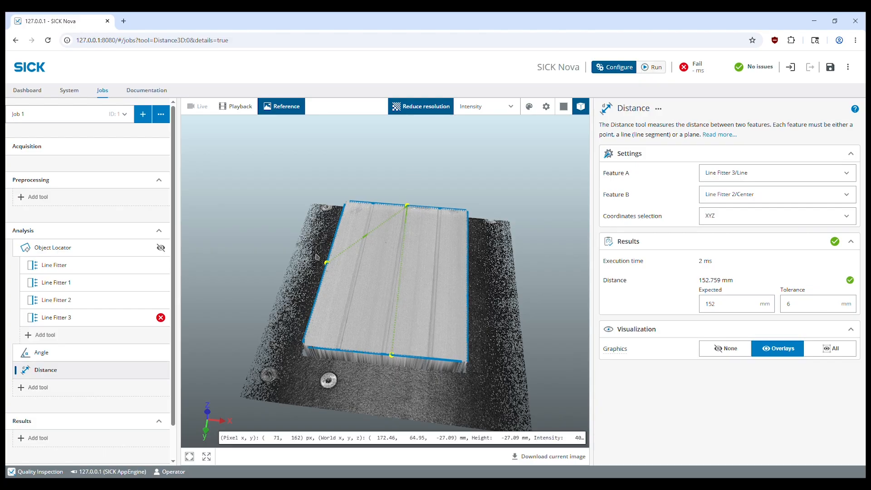
# - Switch to playback of the recorded scans and lower Line Fitter 3's minimum edge detection to about 57%
pyautogui.click(245, 109)
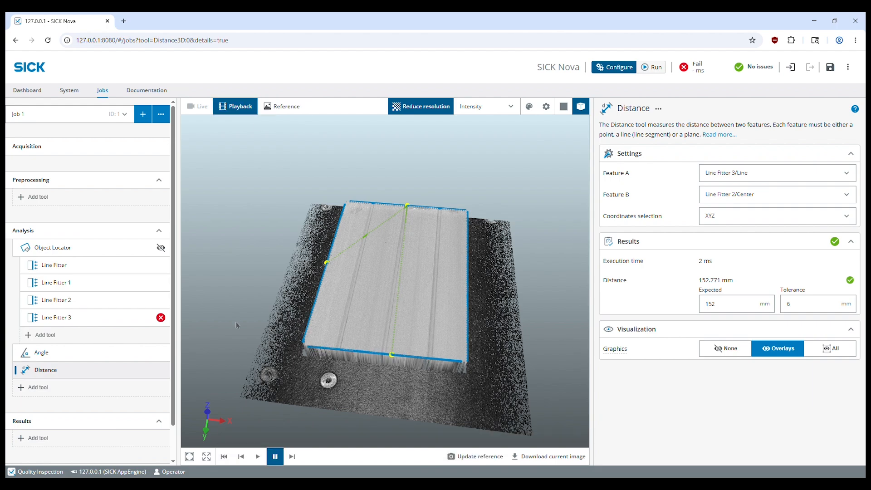
pyautogui.moveTo(236, 325); pyautogui.dragTo(236, 348)
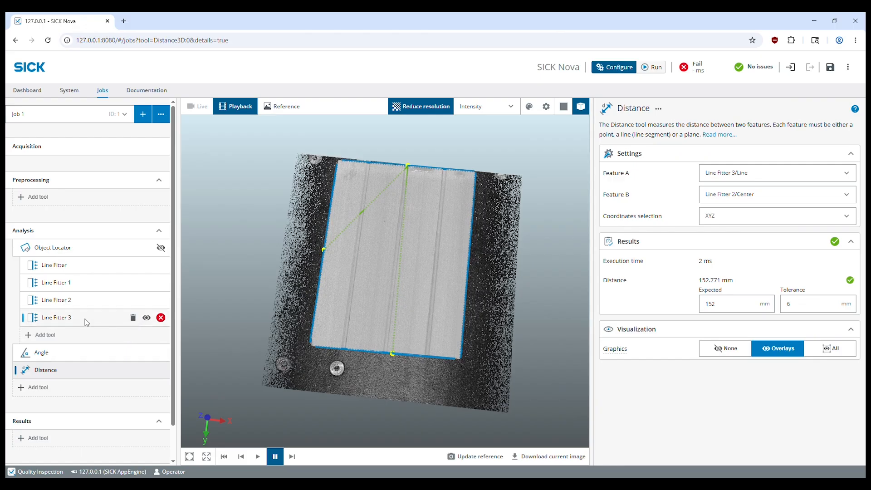
pyautogui.click(86, 322)
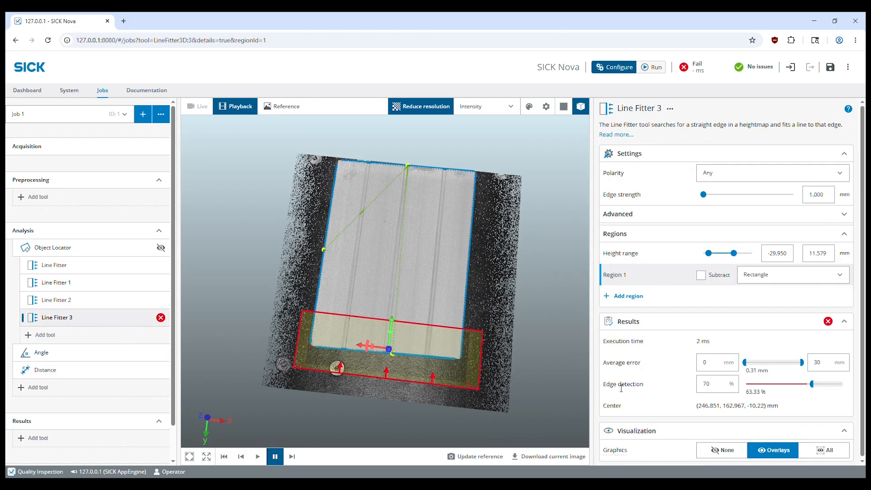
pyautogui.moveTo(812, 384); pyautogui.dragTo(799, 384)
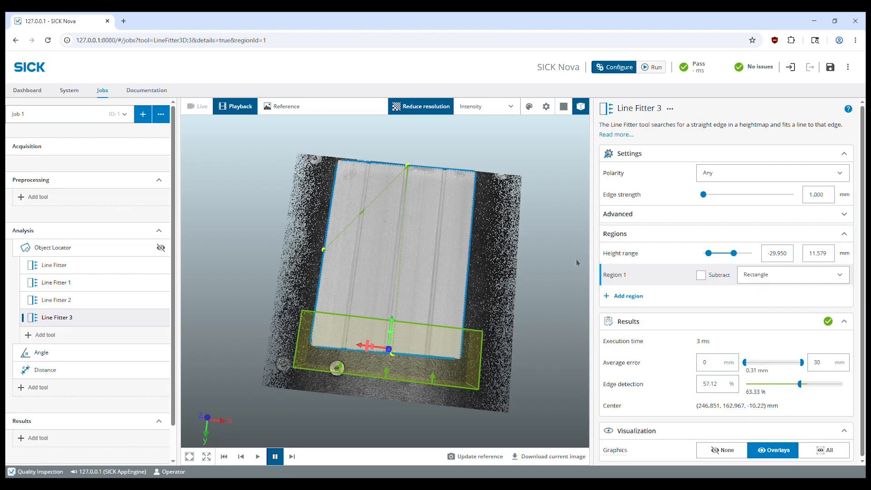
# - Advance to the next scan and lower Line Fitter 3's minimum edge detection to about 47%
pyautogui.click(292, 456)
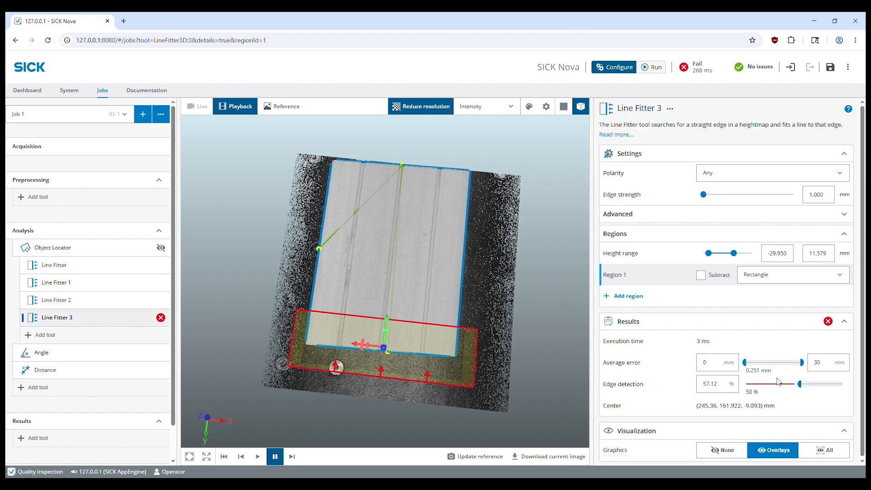
pyautogui.moveTo(799, 384); pyautogui.dragTo(790, 386)
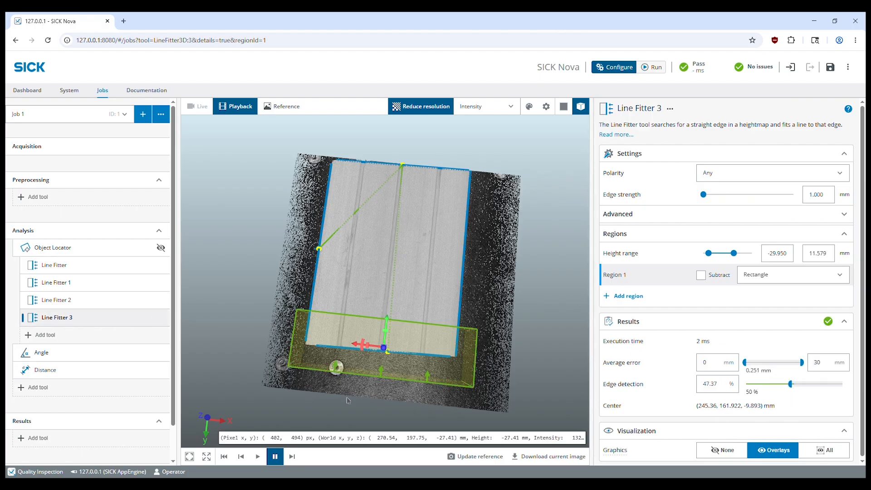
pyautogui.moveTo(362, 420); pyautogui.dragTo(347, 368)
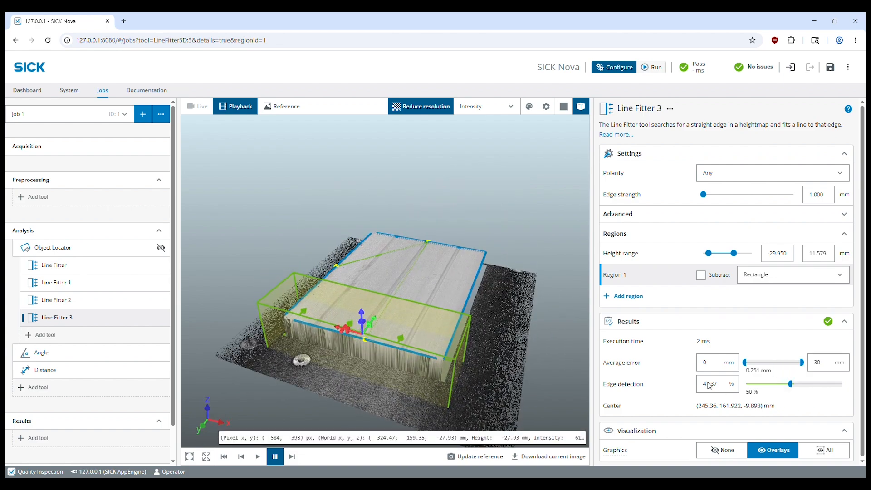
# - Advance to the next scan, open the Object Locator's settings and turn its hidden graphics back on
pyautogui.click(291, 456)
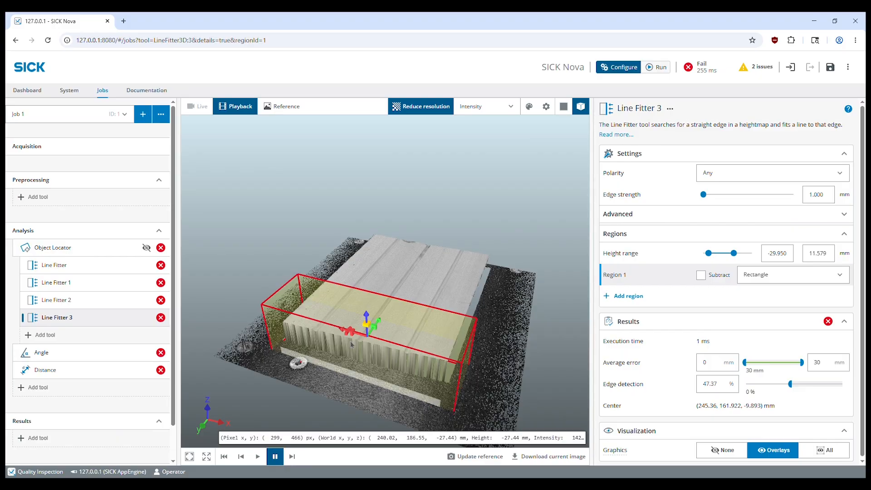
pyautogui.moveTo(366, 315); pyautogui.dragTo(373, 357)
pyautogui.click(85, 248)
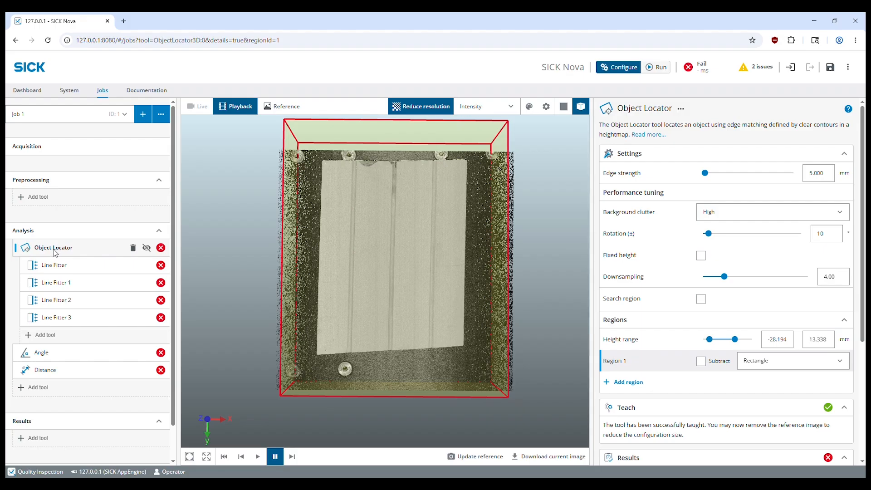
pyautogui.moveTo(399, 295); pyautogui.dragTo(409, 234)
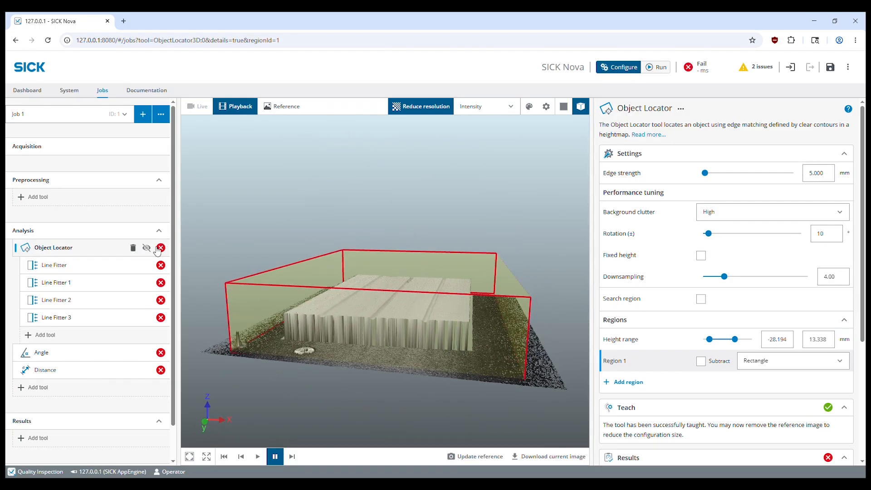
pyautogui.click(153, 248)
pyautogui.moveTo(288, 257); pyautogui.dragTo(292, 293)
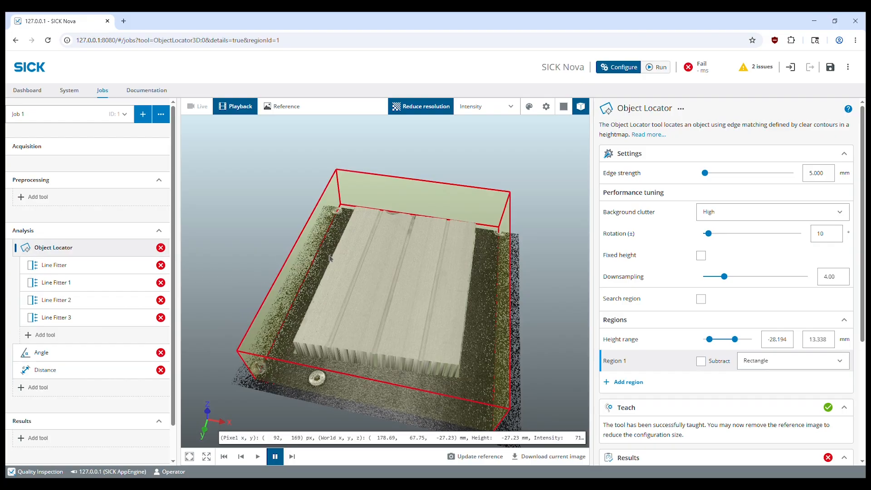
pyautogui.moveTo(325, 258); pyautogui.dragTo(283, 234)
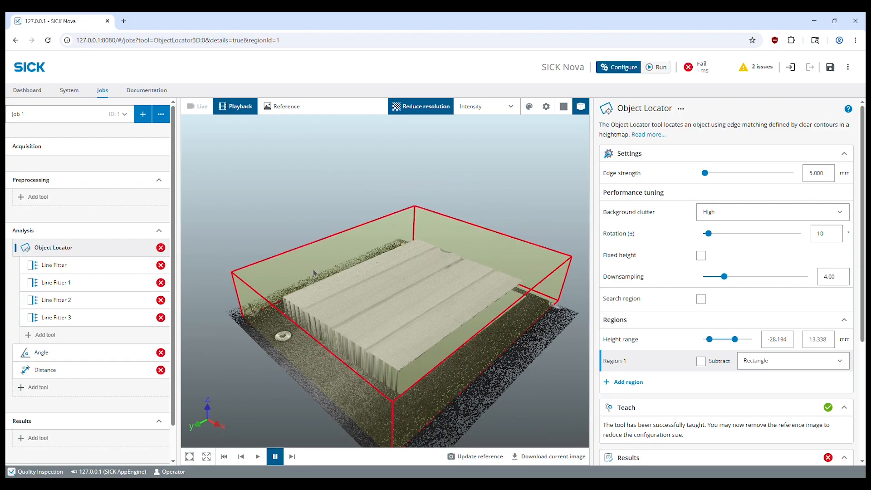
pyautogui.moveTo(336, 275); pyautogui.dragTo(342, 265)
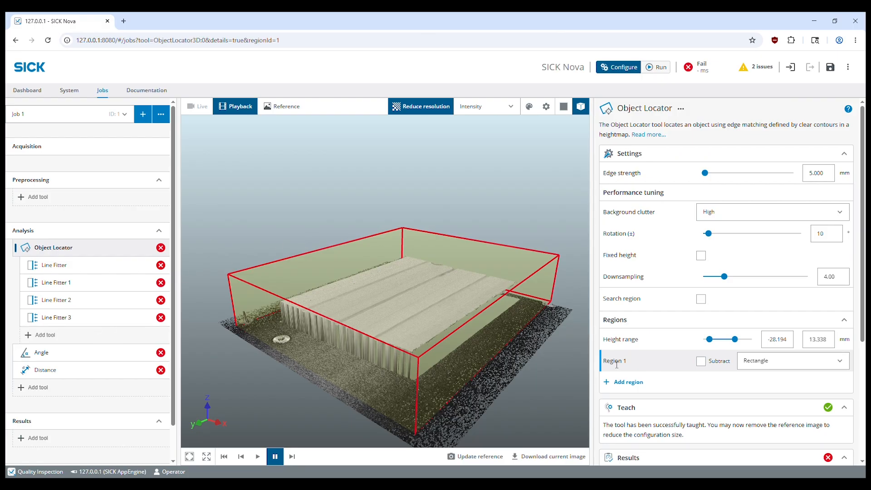
# - Lower the Object Locator's minimum match score to about 69%
pyautogui.scroll(-4, 774, 383)
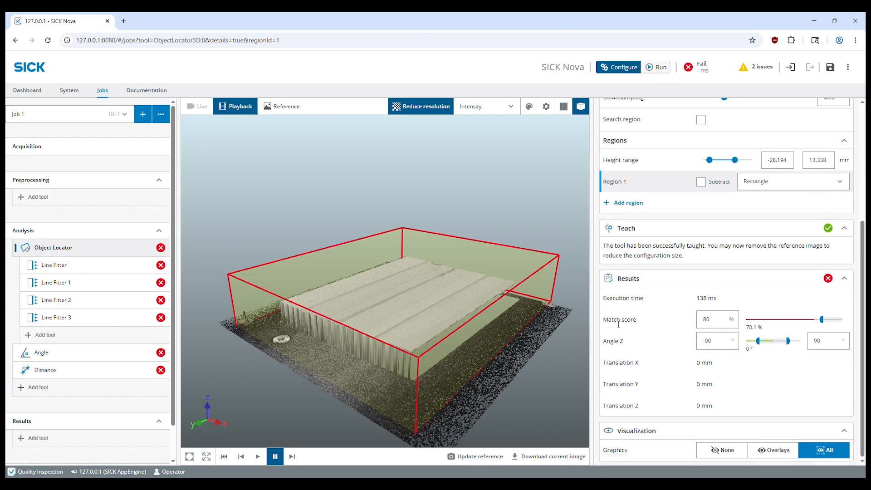
pyautogui.moveTo(823, 322)
pyautogui.moveTo(823, 320); pyautogui.dragTo(811, 320)
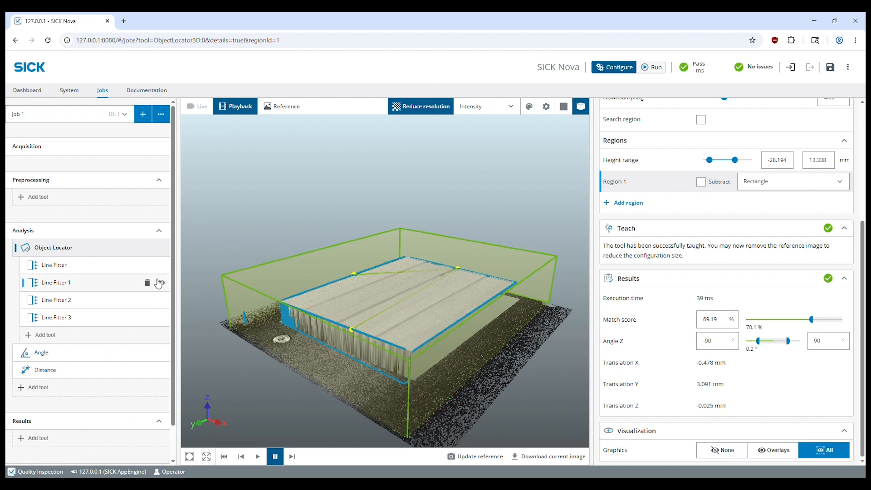
# - Advance playback to a further scan and lower the Object Locator's minimum match score to about 64%
pyautogui.click(88, 270)
pyautogui.scroll(-1, 96, 275)
pyautogui.scroll(1, 97, 275)
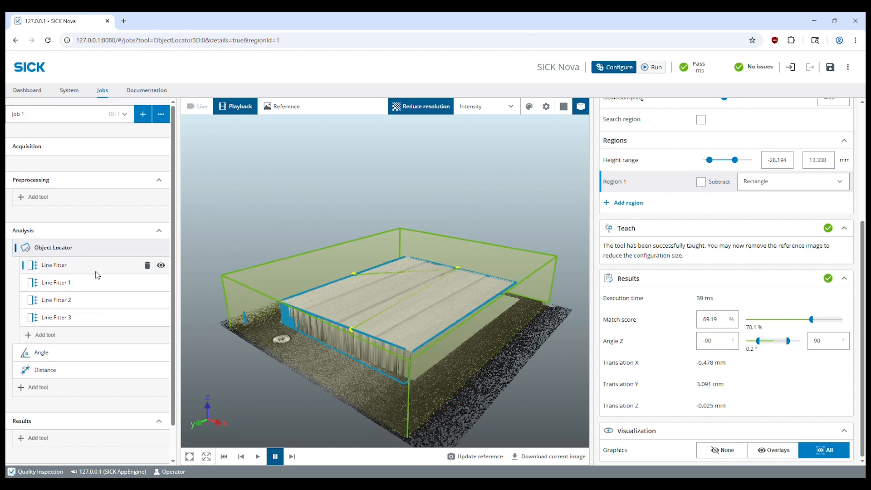
pyautogui.middleClick(103, 280)
pyautogui.click(294, 458)
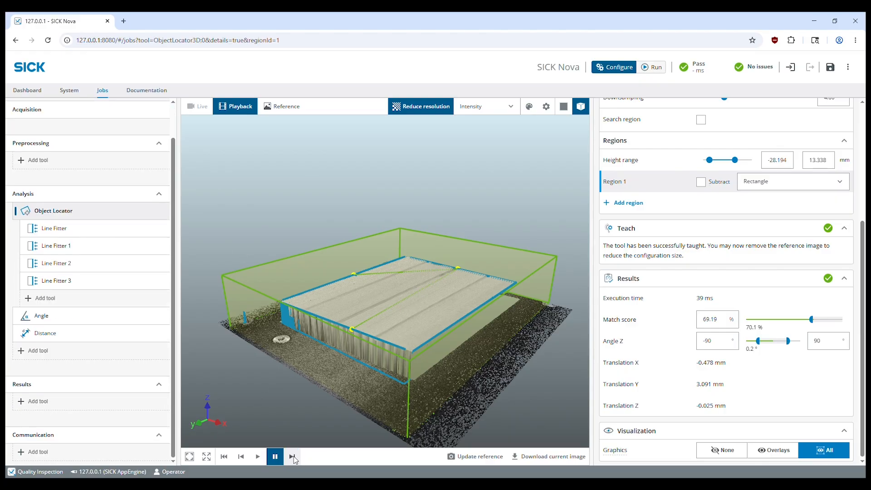
pyautogui.click(293, 458)
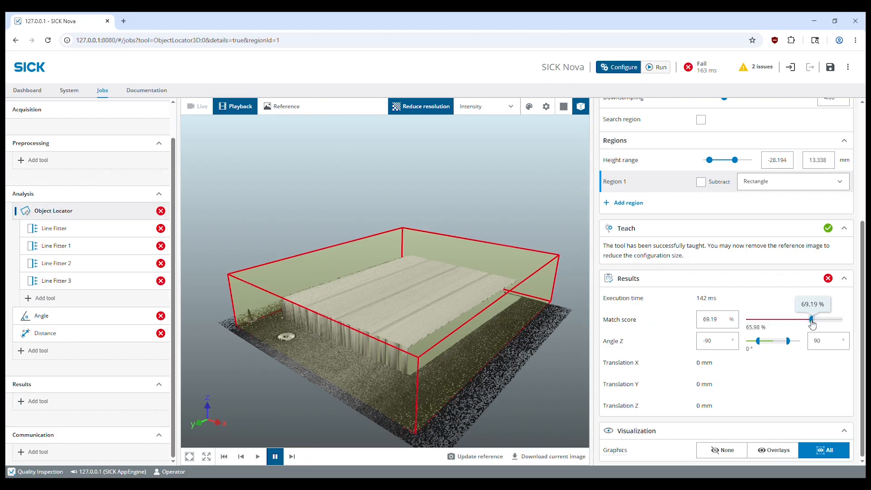
pyautogui.moveTo(811, 319); pyautogui.dragTo(806, 319)
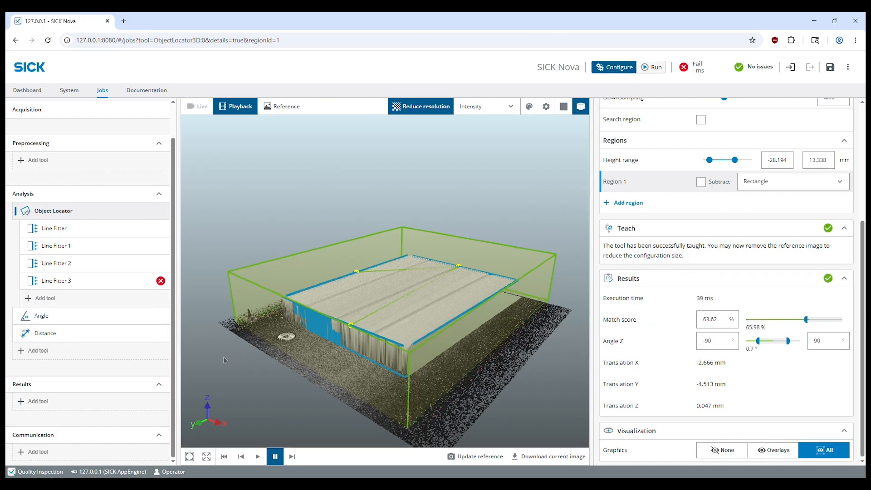
# - Advance to the scan of the next block and lower the Object Locator's minimum match score to about 51%
pyautogui.moveTo(233, 348); pyautogui.dragTo(263, 384)
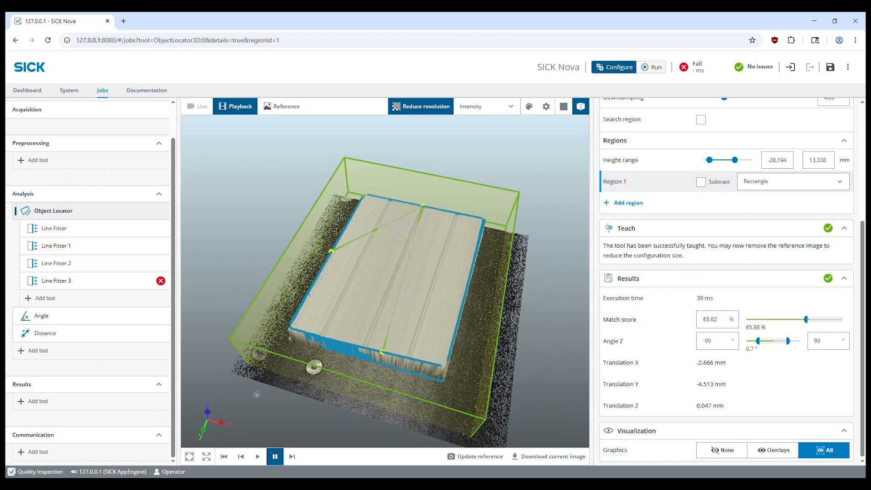
pyautogui.click(293, 457)
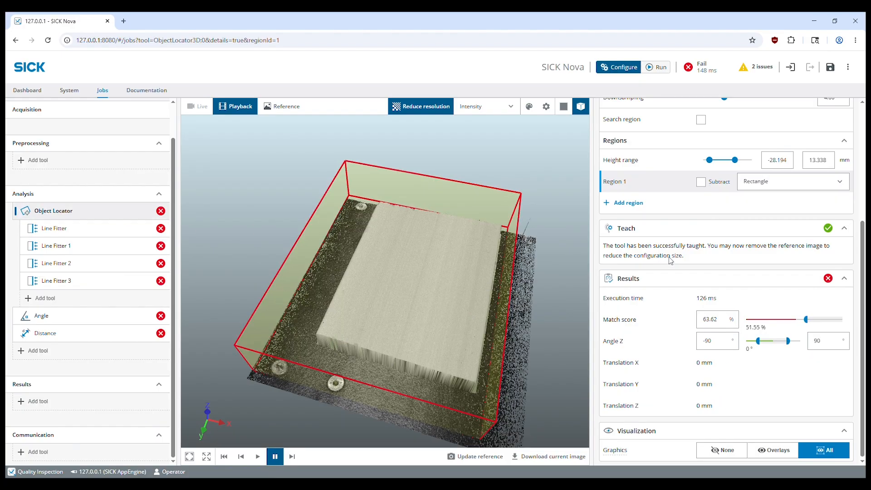
pyautogui.moveTo(806, 319); pyautogui.dragTo(793, 322)
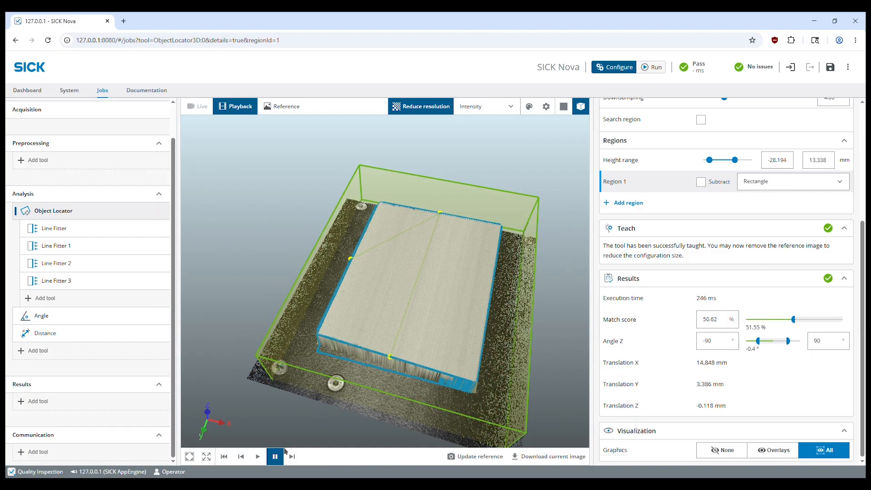
# - Step through the following recorded scans to check the locator, line, angle and distance results
pyautogui.click(296, 459)
pyautogui.click(297, 459)
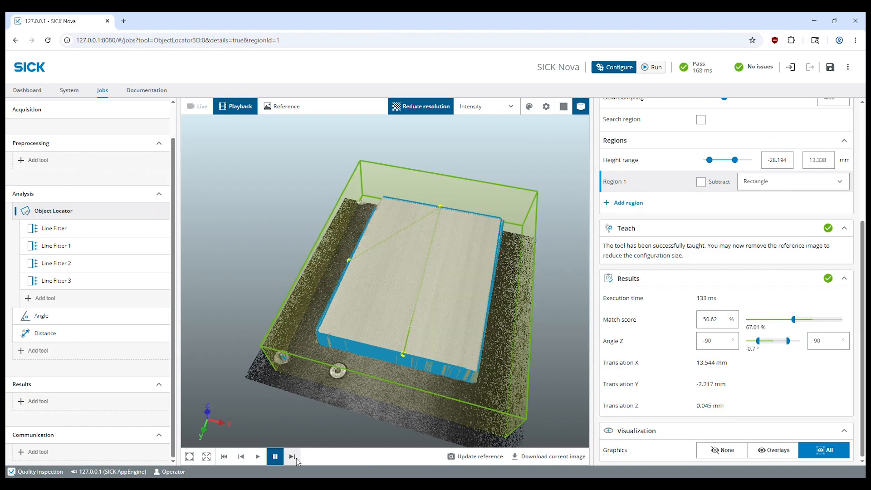
pyautogui.click(297, 461)
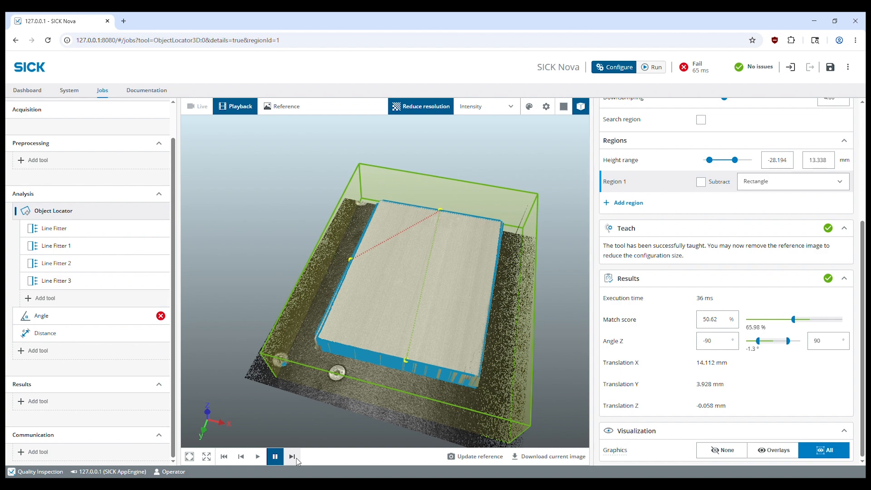
# - Open the Angle tool and advance through the next two recorded scans to check its angle result against the tolerance
pyautogui.click(104, 318)
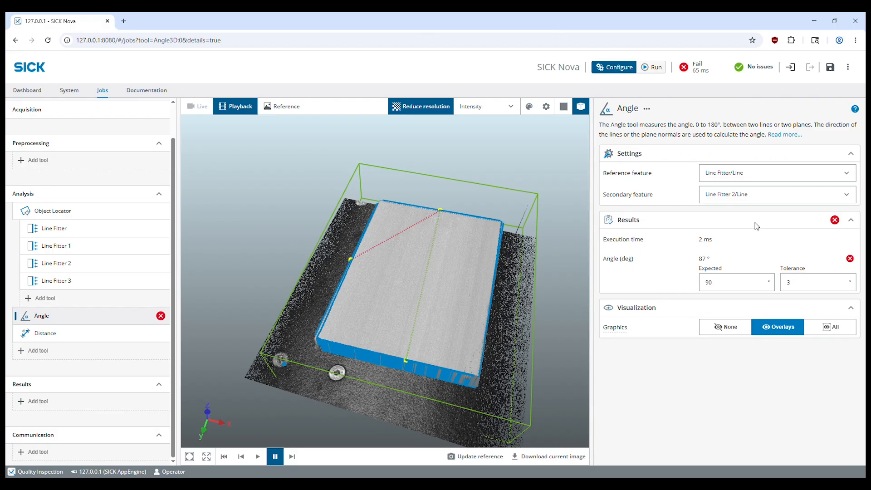
pyautogui.click(291, 458)
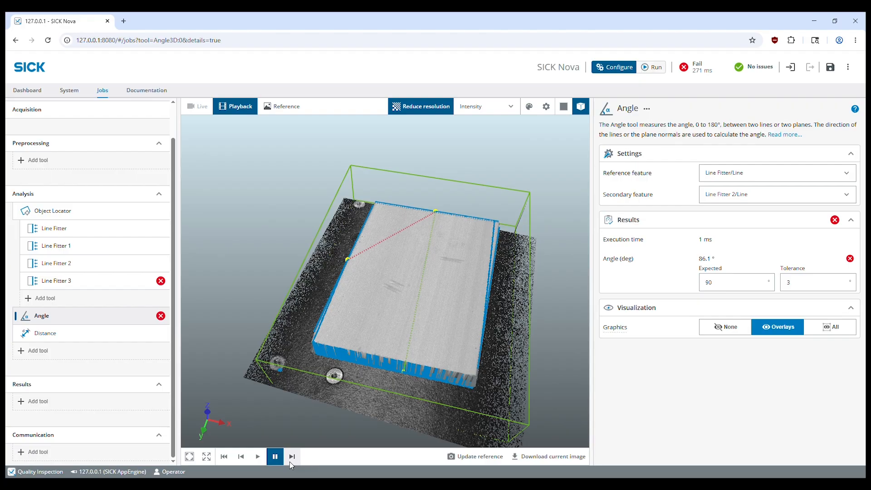
pyautogui.click(292, 457)
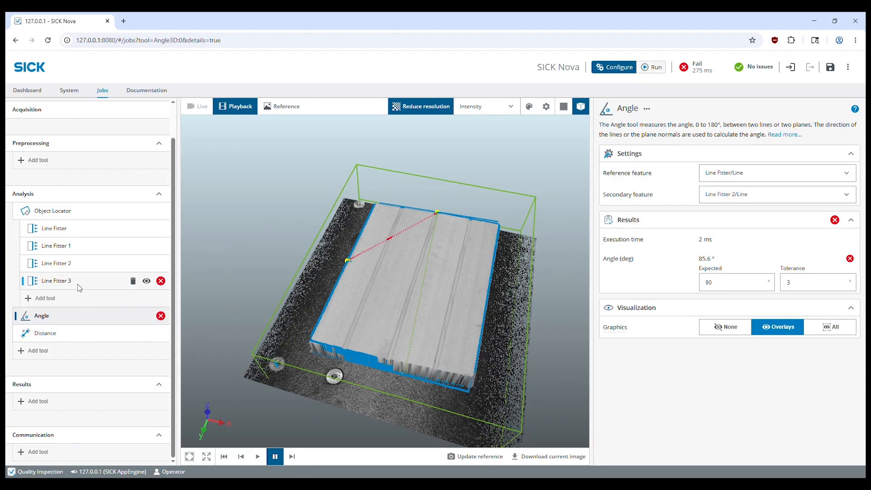
# - Lower Line Fitter 3's minimum edge detection to about 35%, and reopen the Angle tool
pyautogui.click(55, 281)
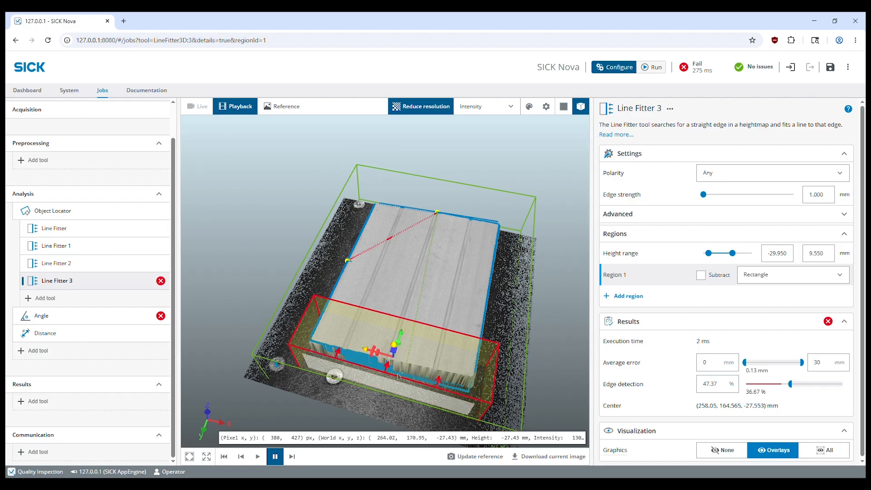
pyautogui.scroll(-1, 780, 345)
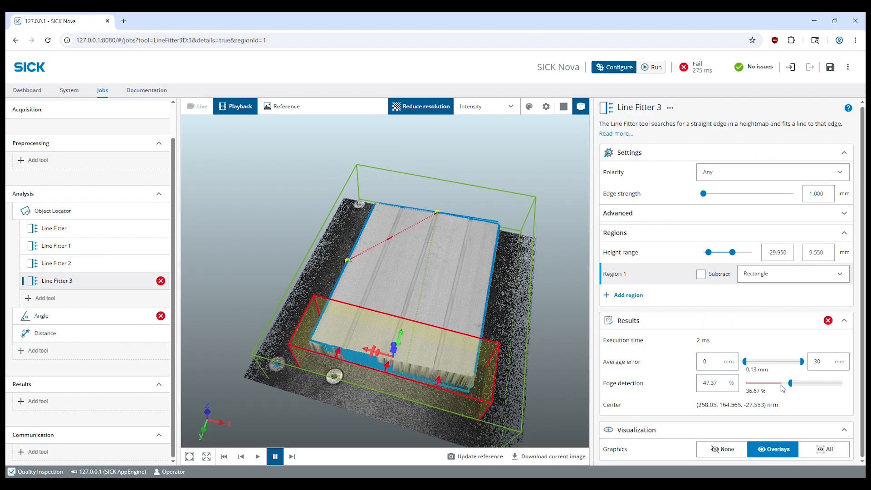
pyautogui.moveTo(790, 383); pyautogui.dragTo(778, 383)
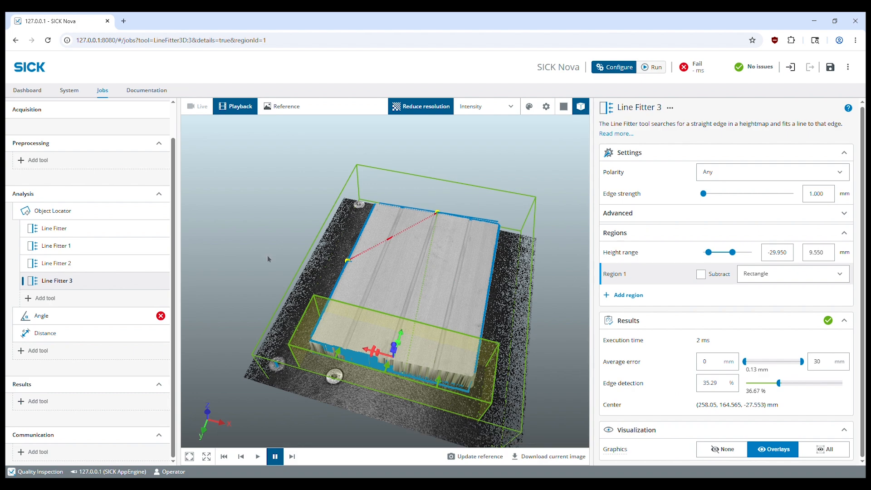
pyautogui.click(85, 314)
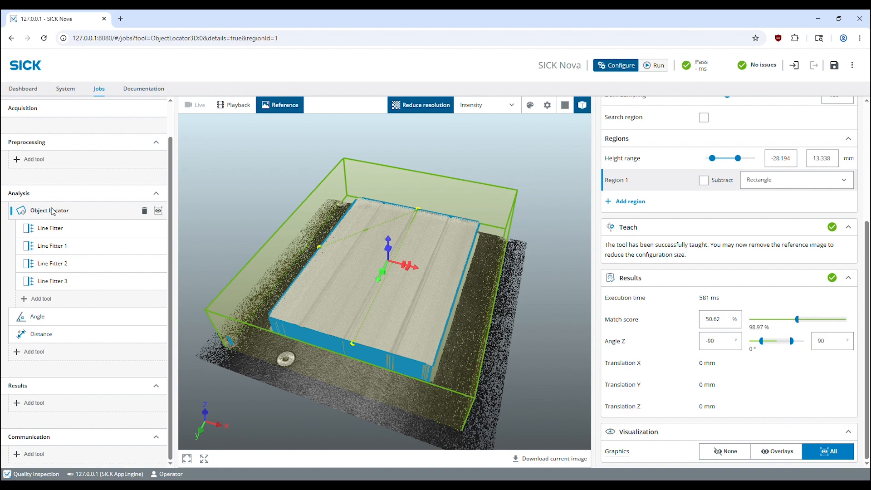
# - Add an AI Anomaly Detection (2D) tool under the Object Locator and stretch its rectangular region over nearly the whole block face
pyautogui.click(30, 301)
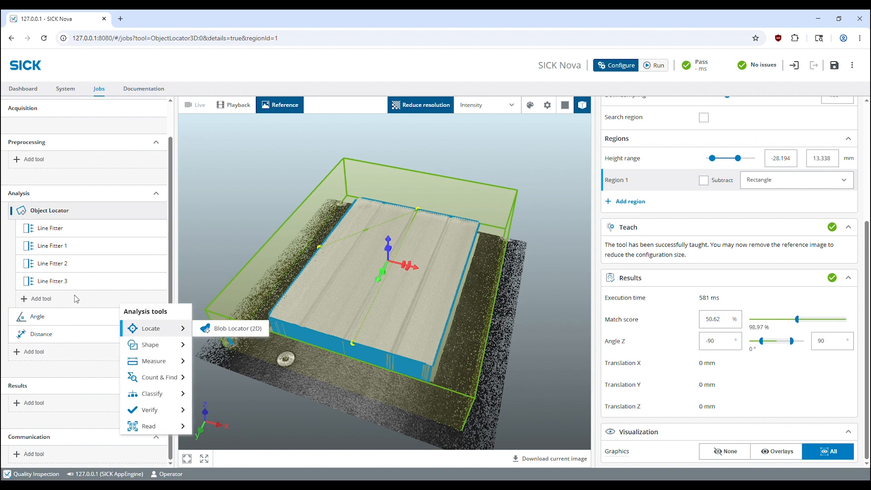
pyautogui.moveTo(159, 410)
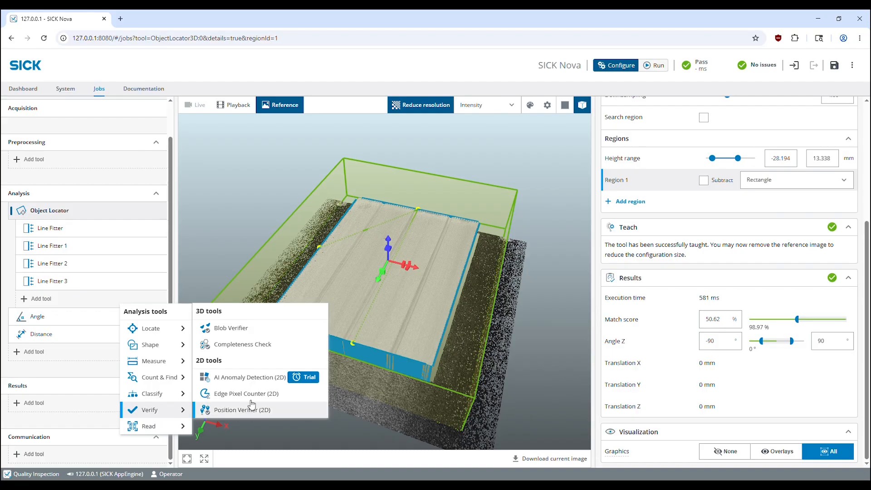
pyautogui.click(250, 377)
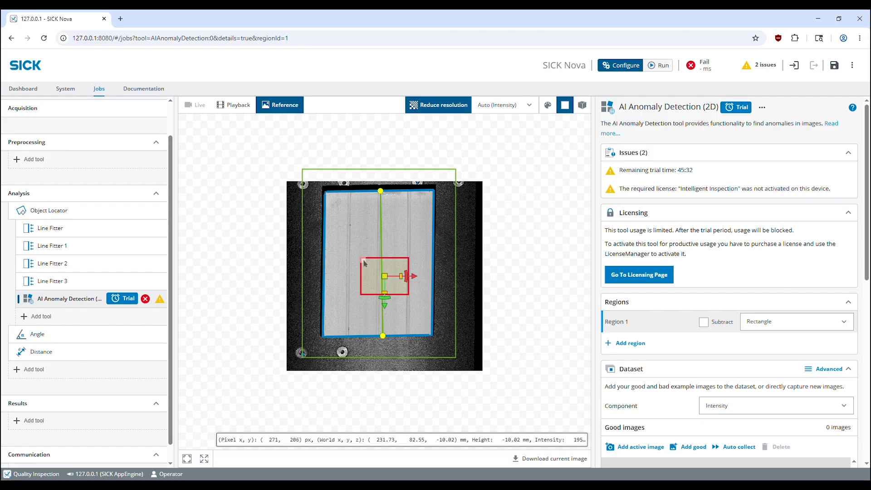
pyautogui.moveTo(365, 262); pyautogui.dragTo(330, 198)
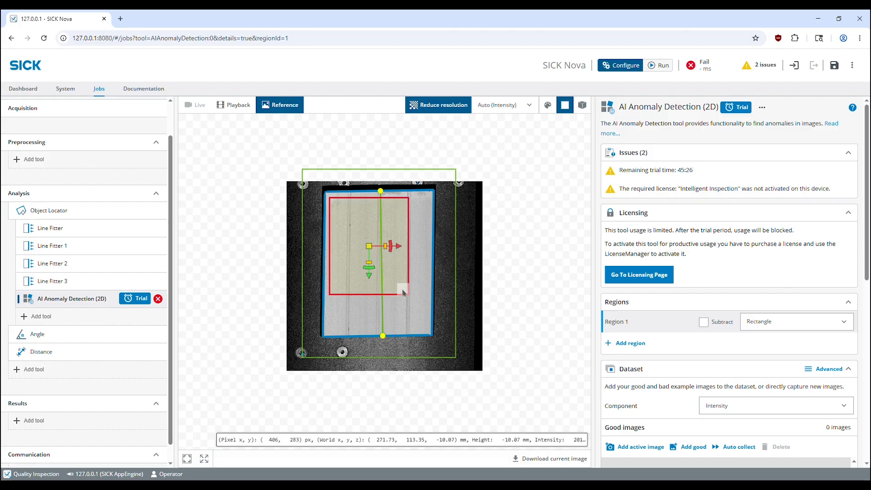
pyautogui.moveTo(403, 293); pyautogui.dragTo(426, 331)
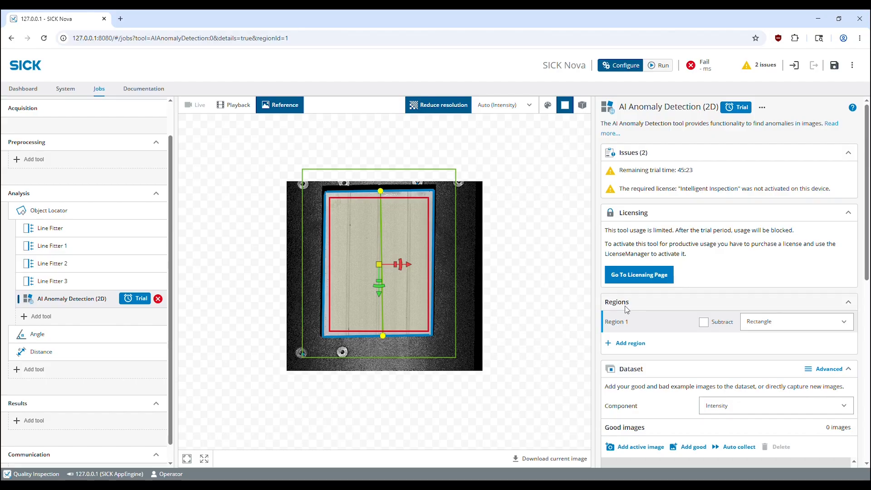
# - Add the active reference image to the good images in the AI Anomaly Detection dataset
pyautogui.scroll(-4, 626, 308)
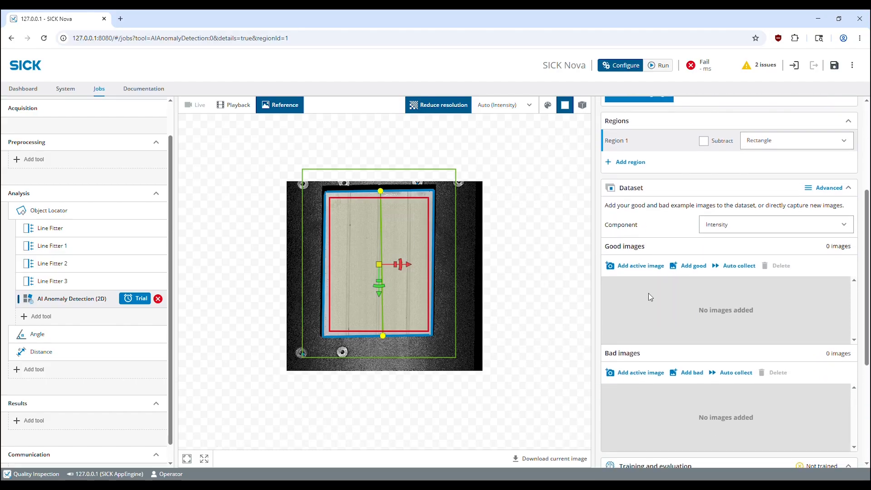
pyautogui.scroll(-2, 651, 297)
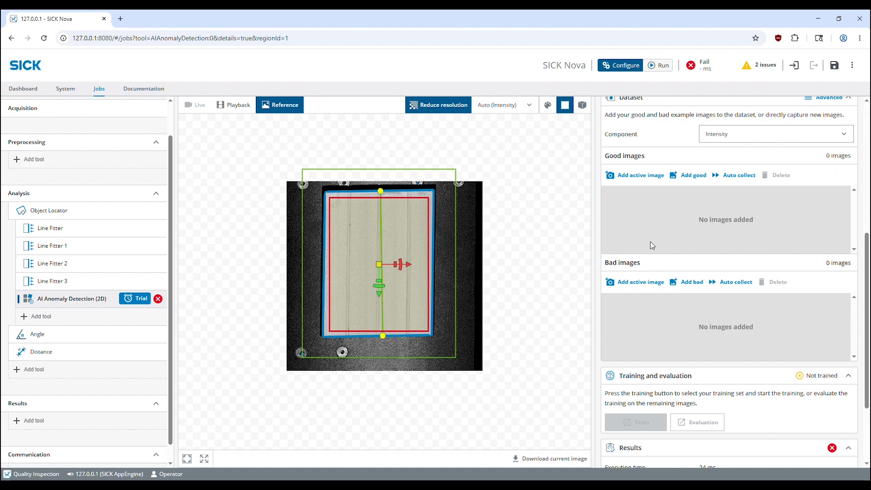
pyautogui.scroll(1, 651, 241)
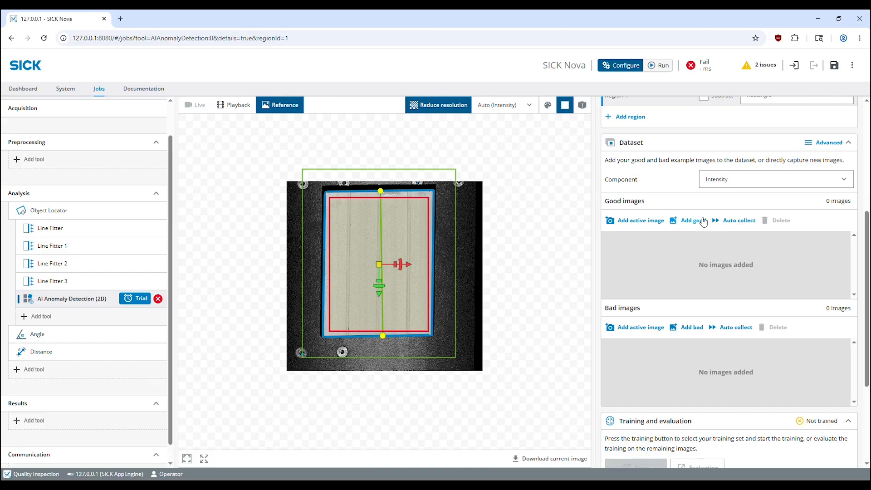
pyautogui.click(654, 221)
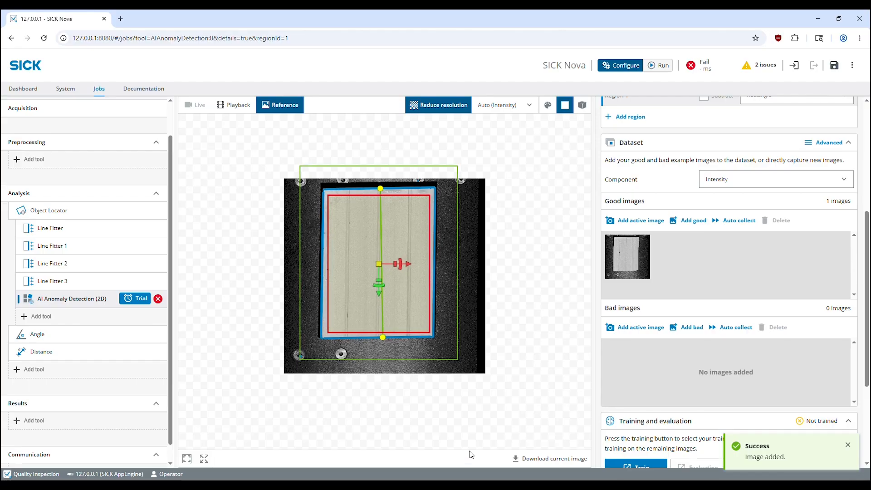
# - Switch to the playback scans and add the scan of the block with surface marks to the bad images
pyautogui.moveTo(865, 248); pyautogui.dragTo(866, 270)
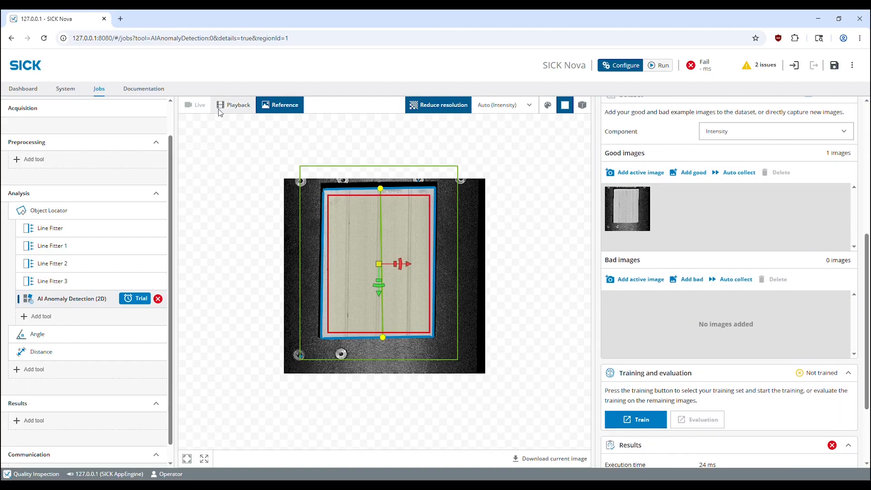
pyautogui.click(233, 108)
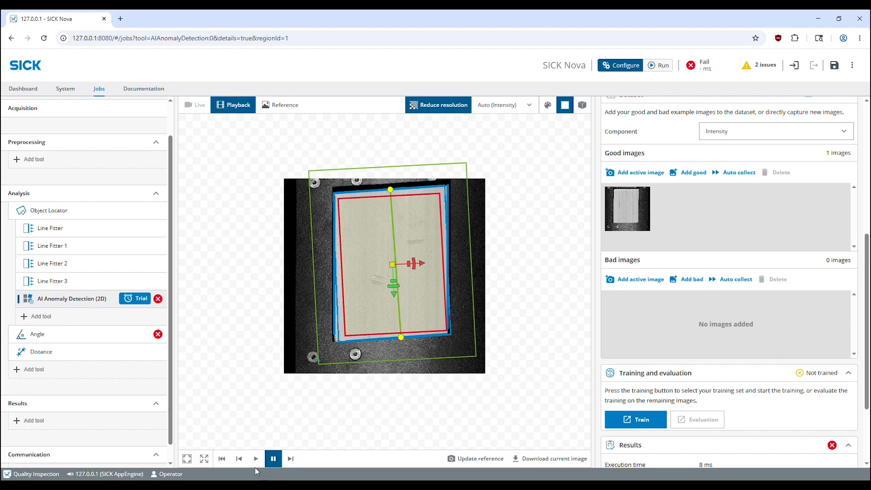
pyautogui.click(290, 459)
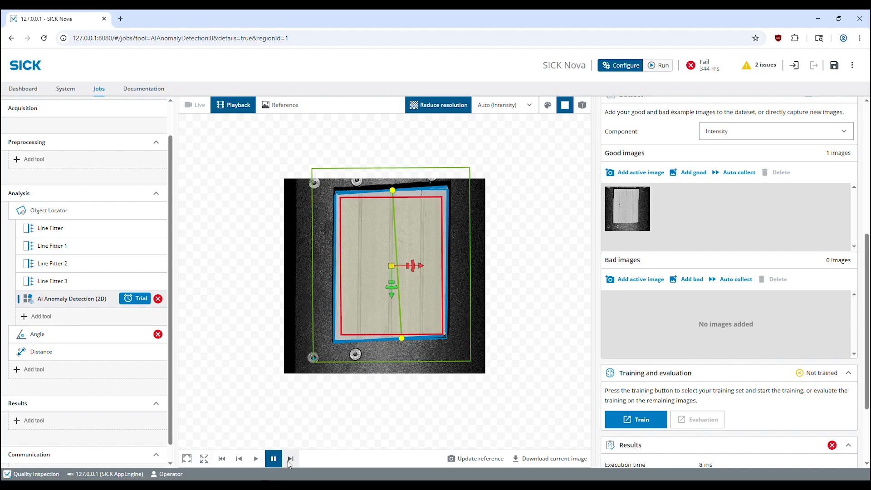
pyautogui.click(239, 459)
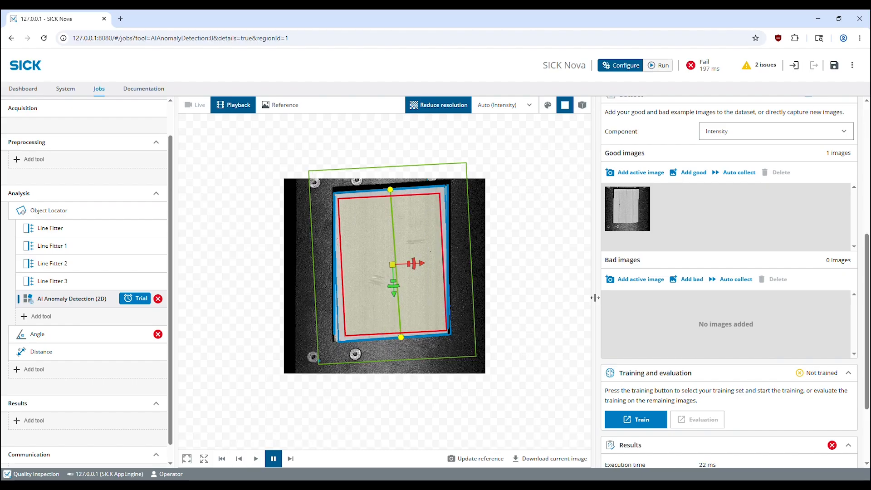
pyautogui.click(643, 280)
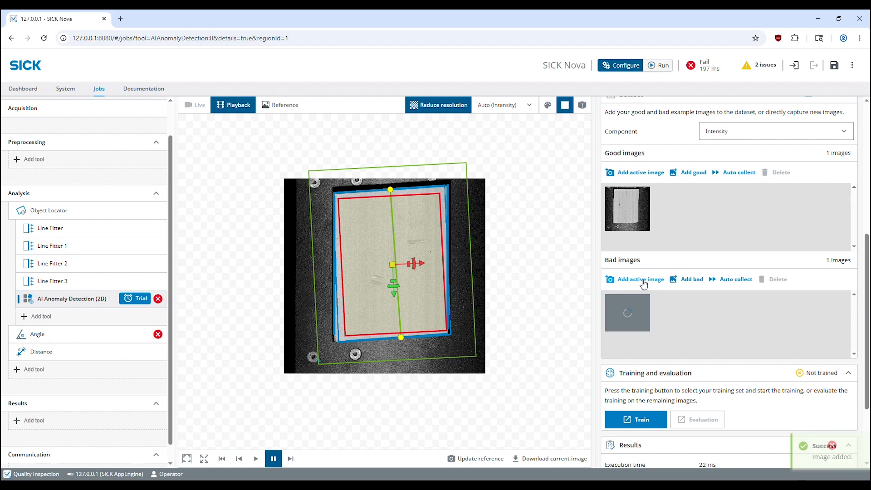
# - Advance through the next two recorded scans, adding each one to the good images of the dataset
pyautogui.click(289, 459)
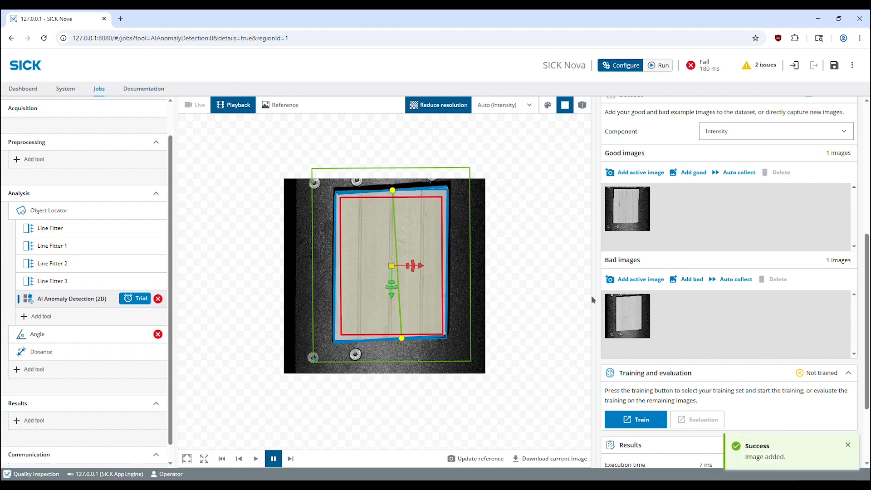
pyautogui.click(641, 173)
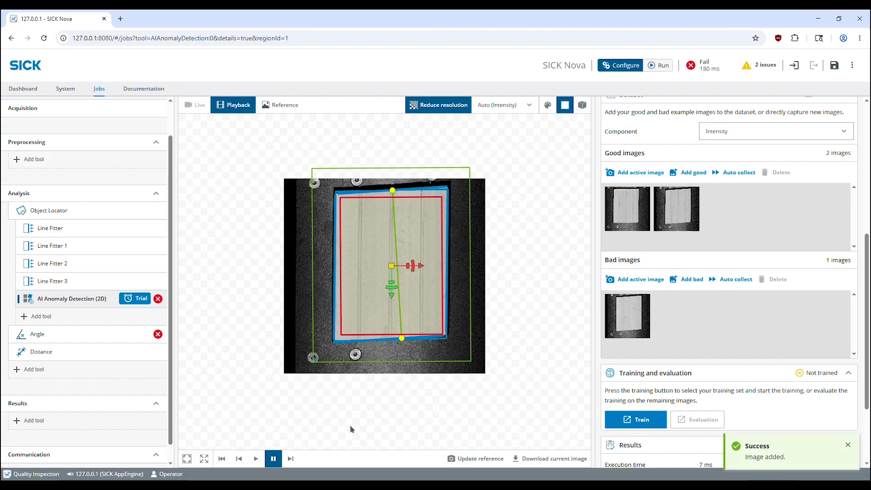
pyautogui.click(291, 458)
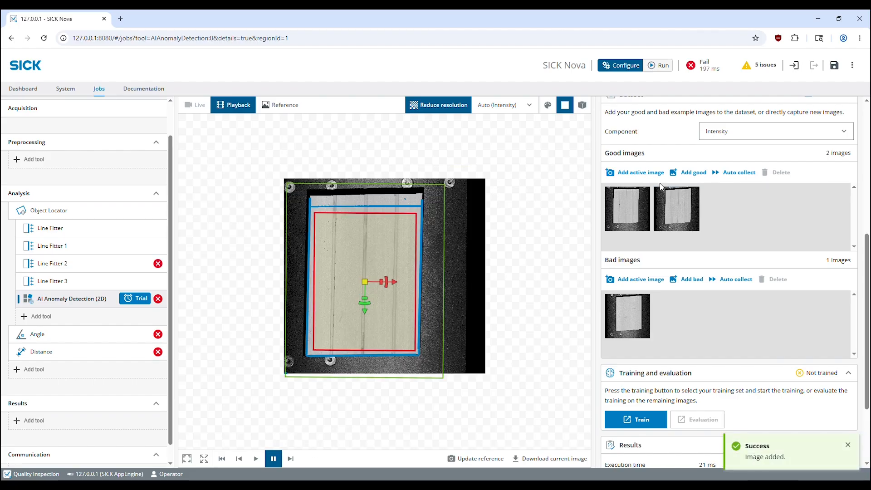
pyautogui.click(648, 176)
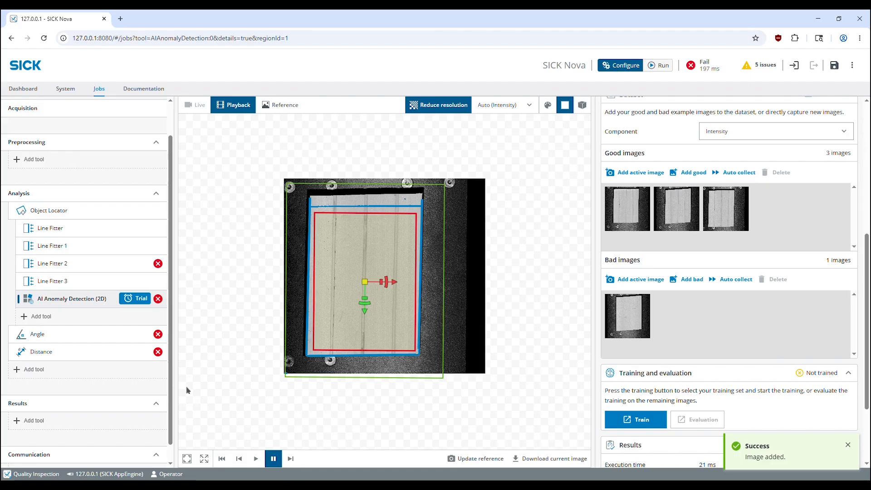
# - Extend Line Fitter 2's region outward past the block's upper edge, and return to the AI Anomaly Detection tool
pyautogui.click(52, 264)
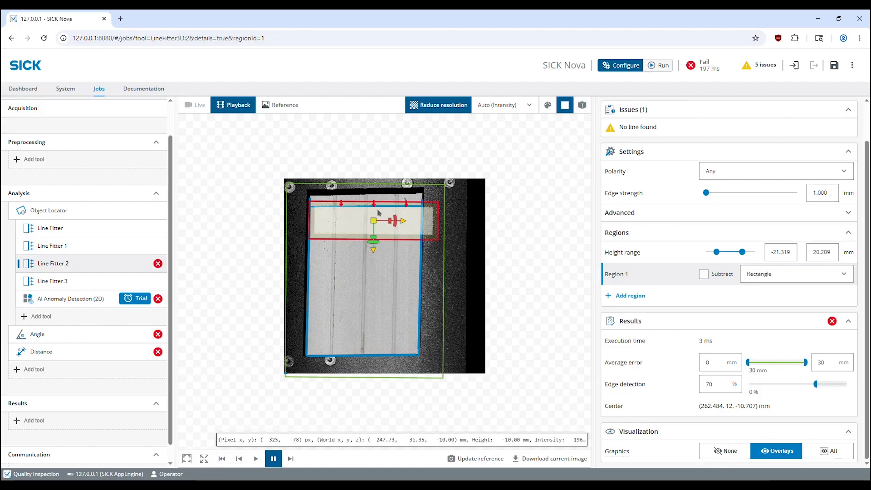
pyautogui.click(374, 247)
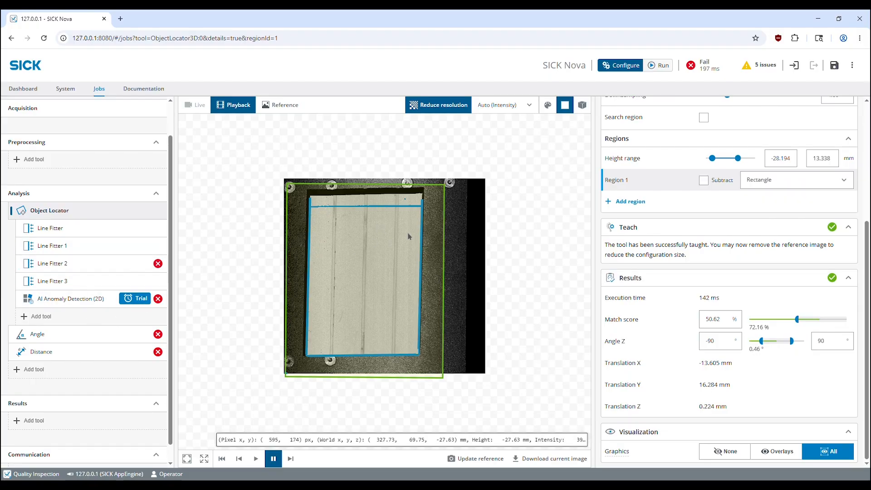
pyautogui.click(44, 265)
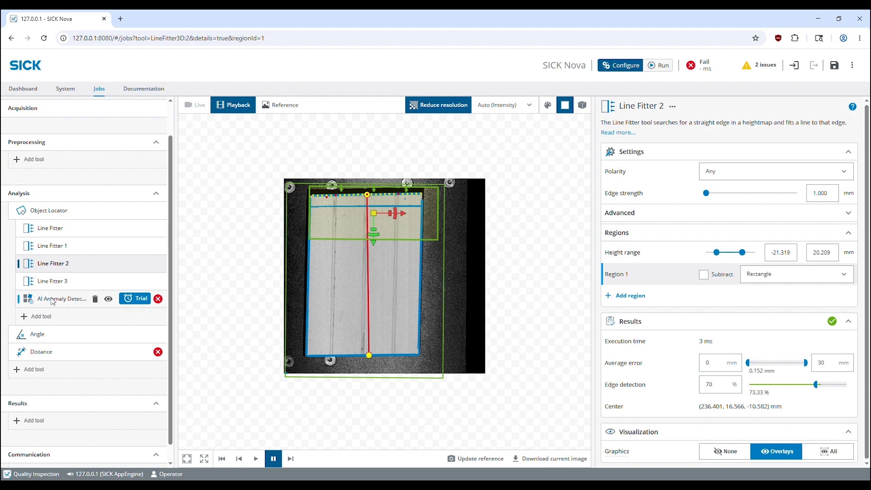
pyautogui.click(68, 298)
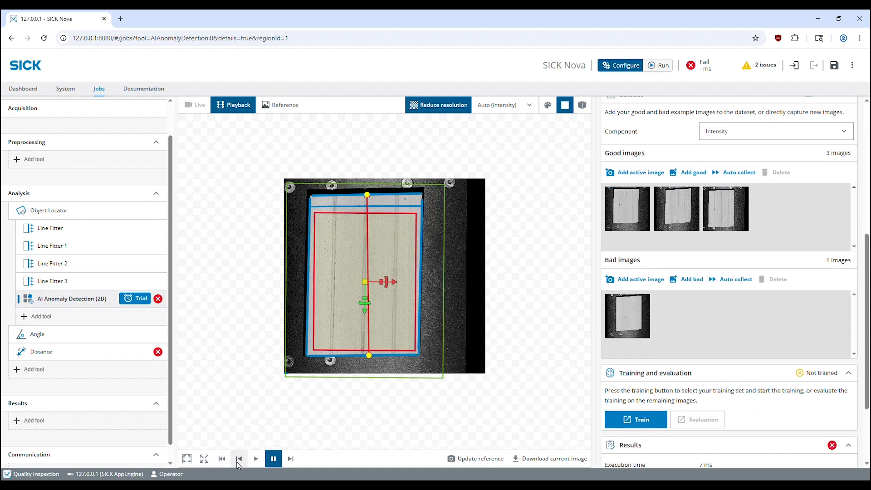
pyautogui.click(653, 281)
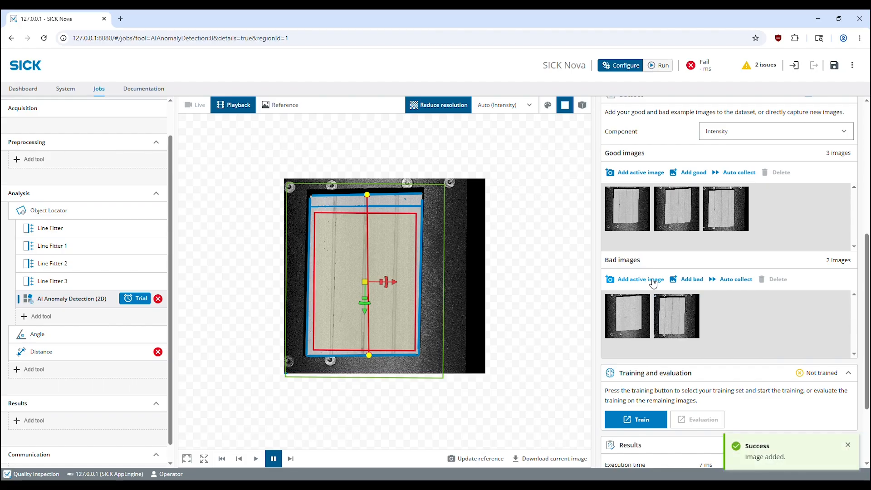
pyautogui.click(676, 316)
pyautogui.click(777, 280)
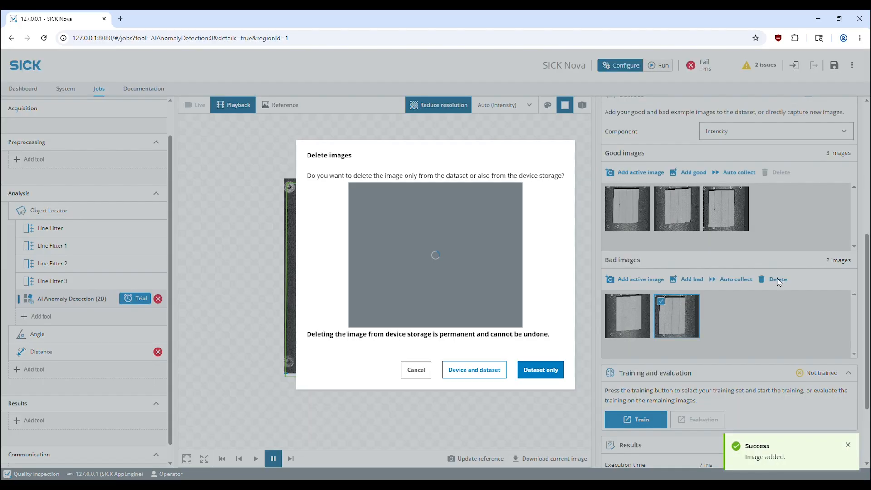
pyautogui.click(496, 382)
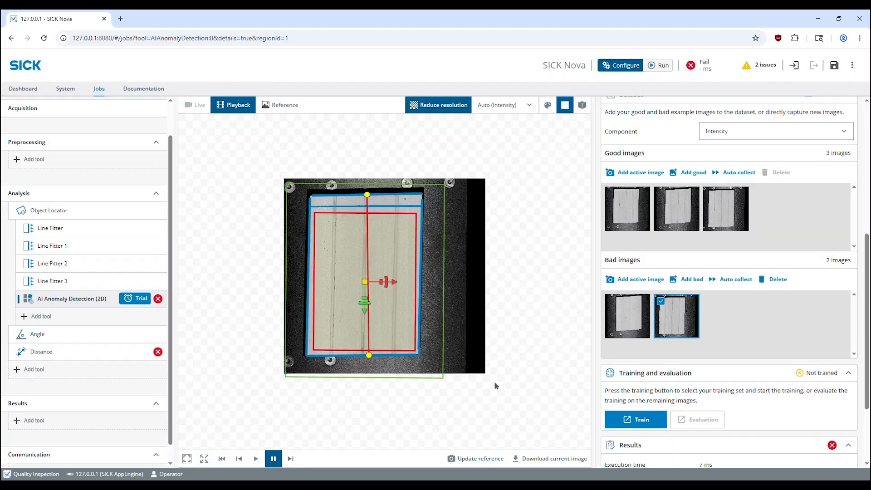
# - Add the current scan and the one following it to the good images of the anomaly dataset
pyautogui.click(634, 173)
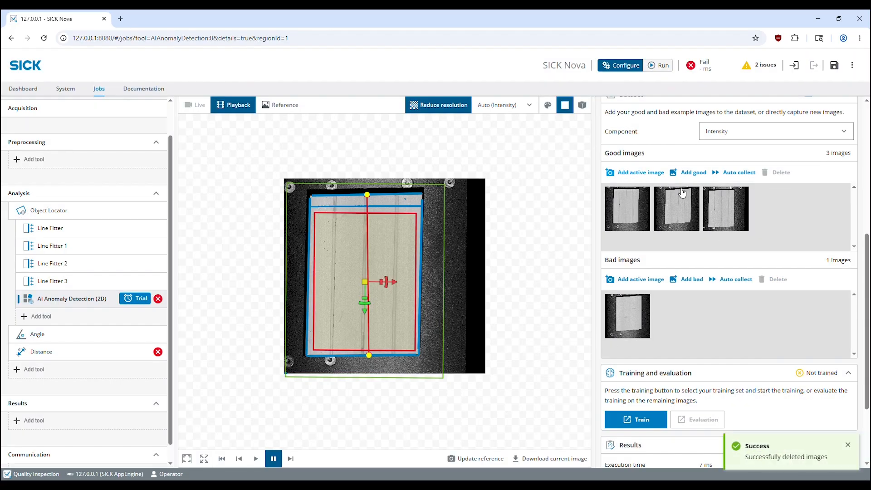
pyautogui.click(291, 458)
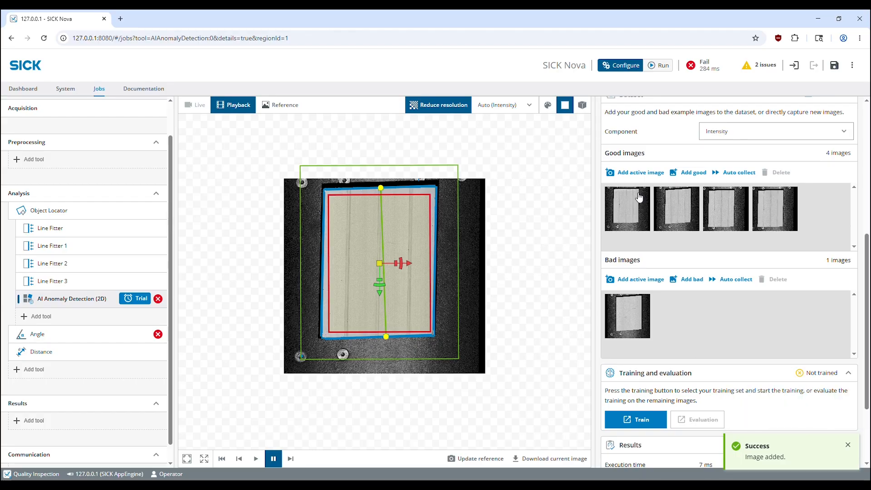
pyautogui.click(641, 176)
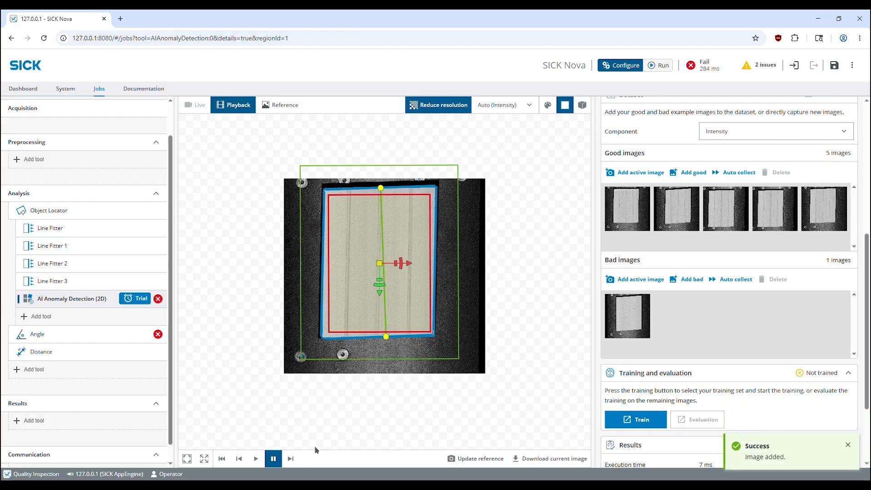
# - Advance through the next three recorded scans, adding each one to the good images of the anomaly dataset
pyautogui.click(291, 458)
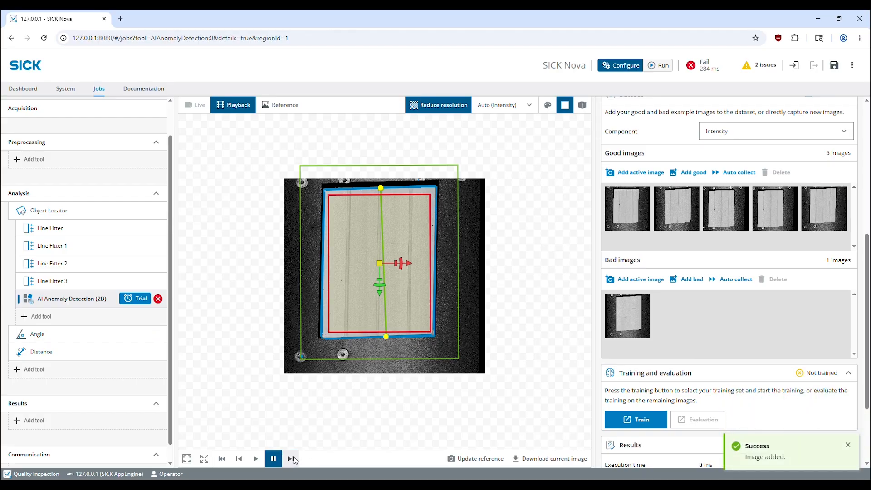
pyautogui.click(635, 173)
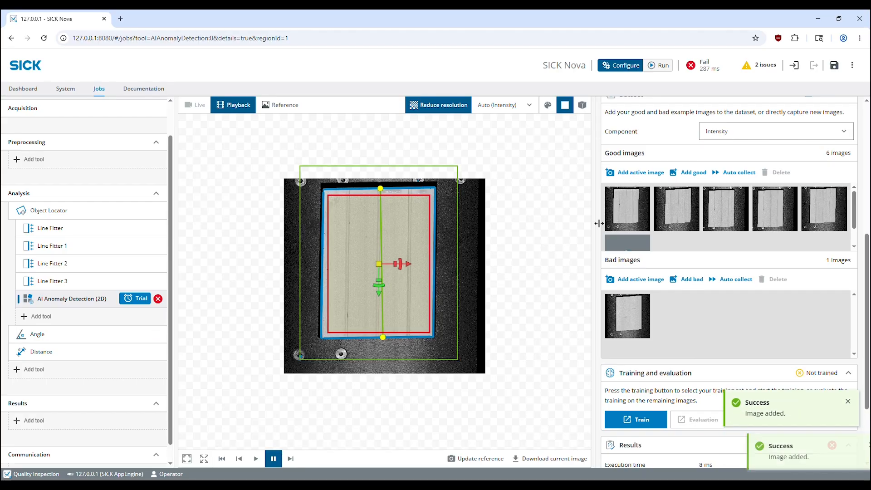
pyautogui.click(291, 458)
pyautogui.click(620, 176)
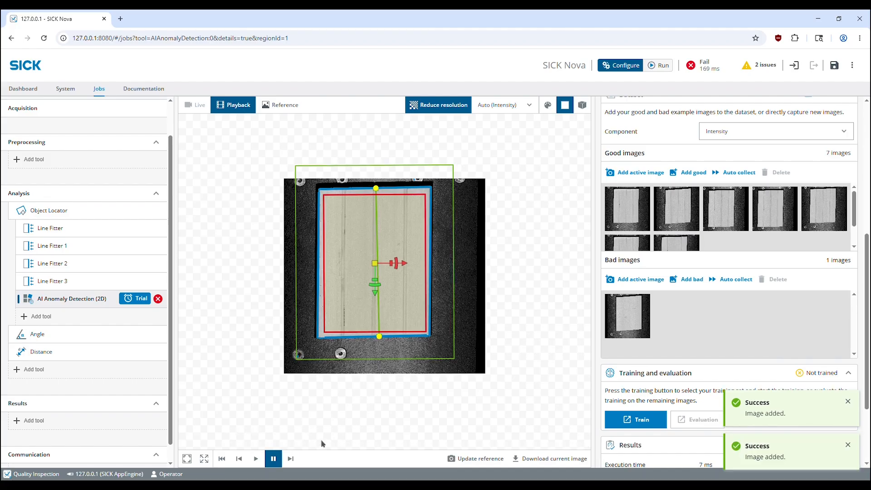
pyautogui.click(290, 458)
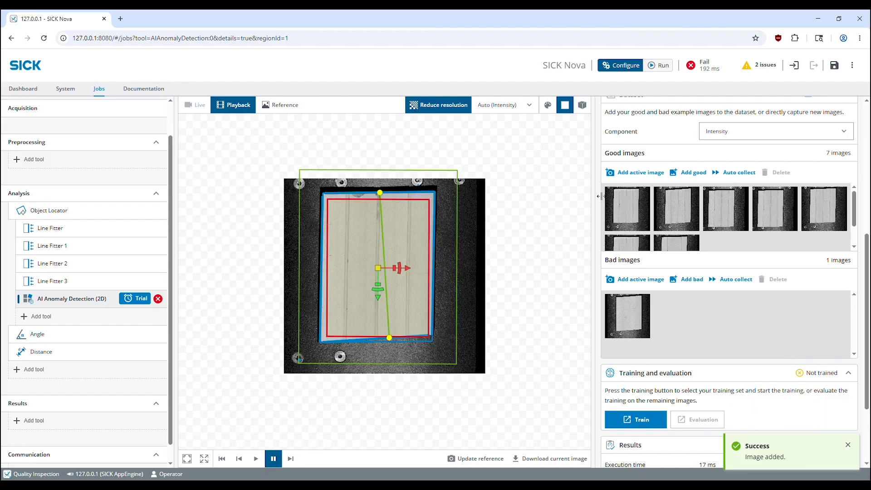
pyautogui.click(626, 173)
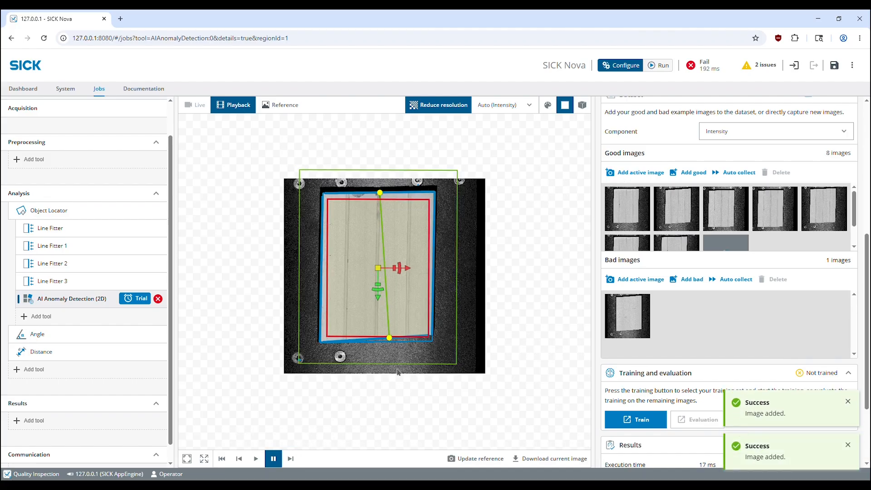
# - Skip ahead two scans to the block with dark marks at its centre and add it to the bad images
pyautogui.click(291, 459)
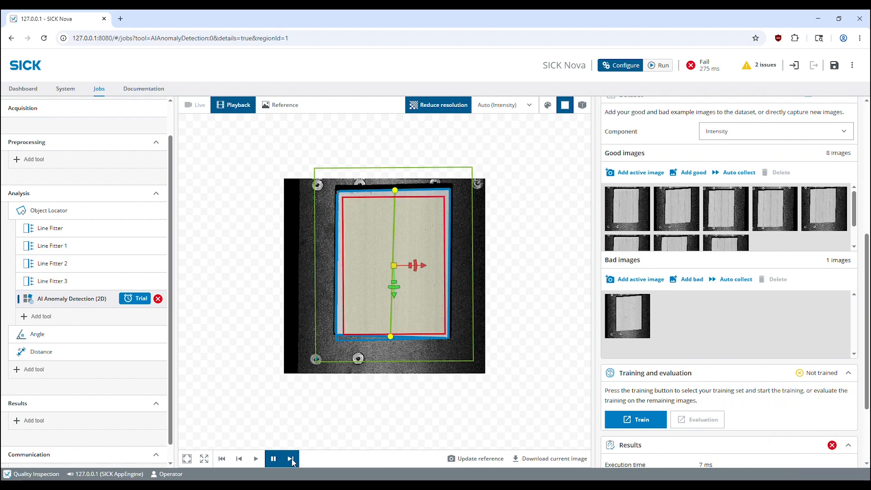
pyautogui.click(291, 459)
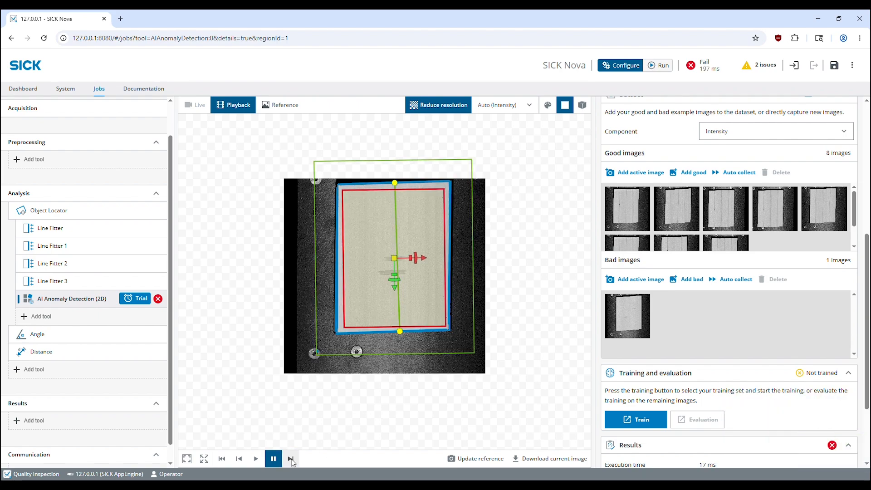
pyautogui.click(635, 279)
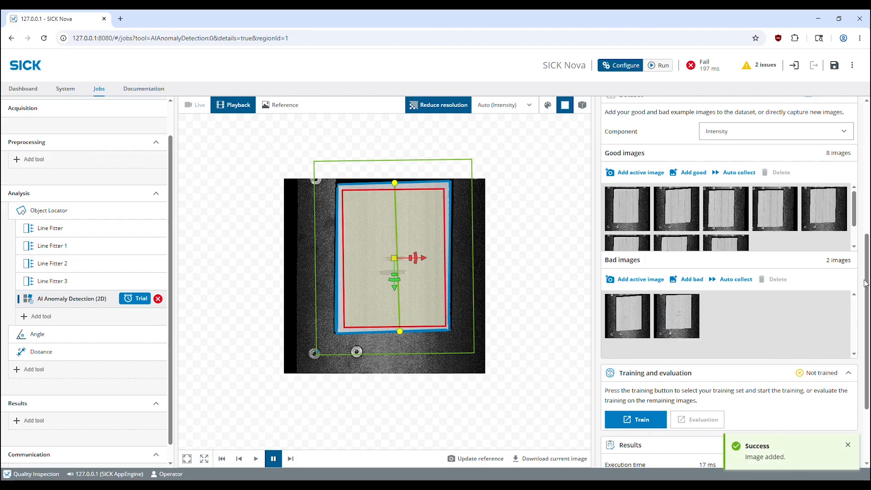
# - Set the anomaly tool's visualization range from 0 to about 70
pyautogui.moveTo(868, 280); pyautogui.dragTo(868, 331)
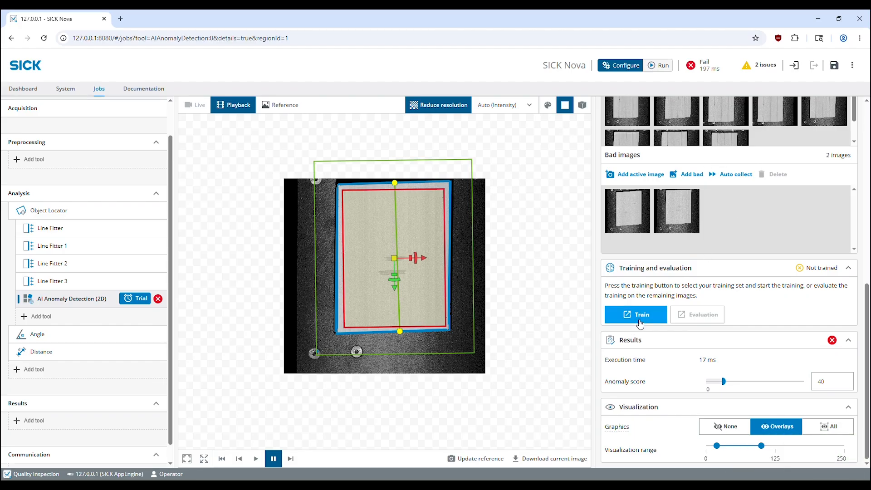
pyautogui.moveTo(720, 444)
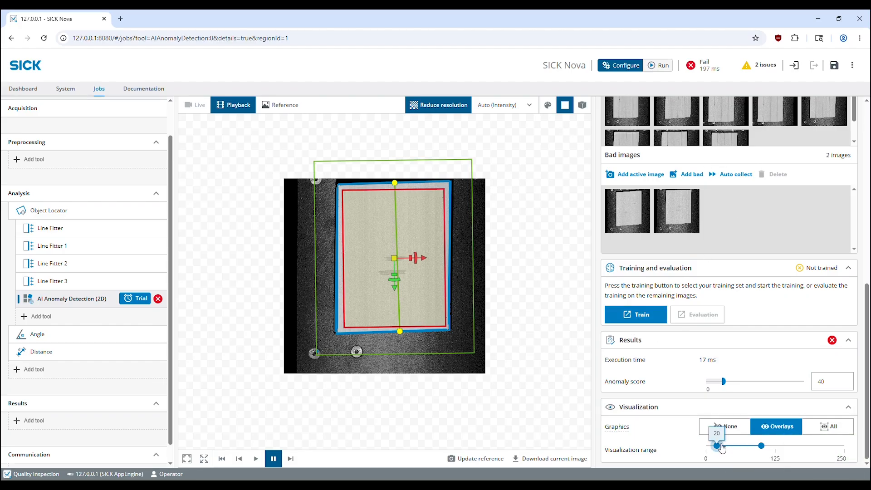
pyautogui.moveTo(720, 446); pyautogui.dragTo(705, 447)
pyautogui.moveTo(763, 446); pyautogui.dragTo(746, 448)
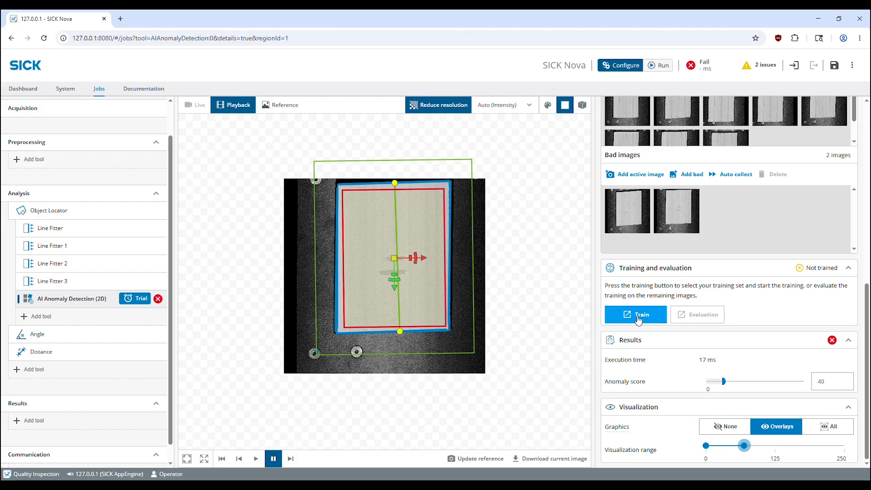
# - Train the anomaly model on 5 images with tool performance about 70% of the way toward Precise and strict matching turned off
pyautogui.click(639, 317)
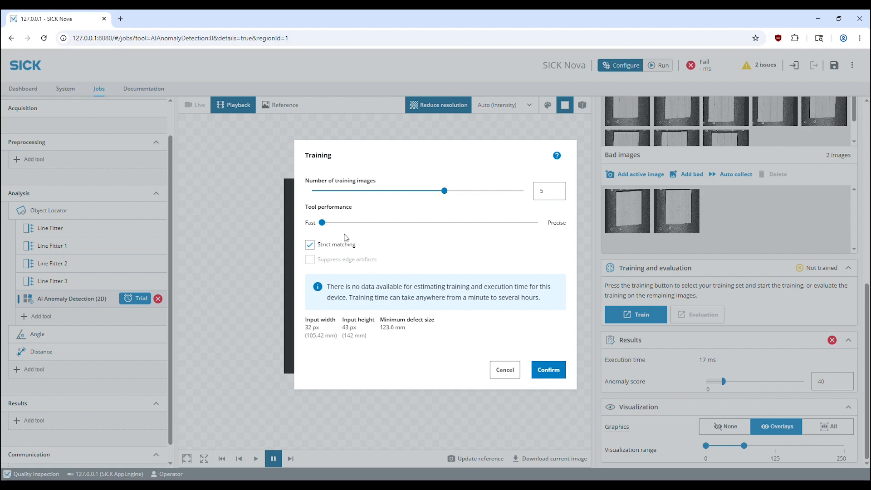
pyautogui.moveTo(322, 229)
pyautogui.moveTo(322, 226); pyautogui.dragTo(476, 225)
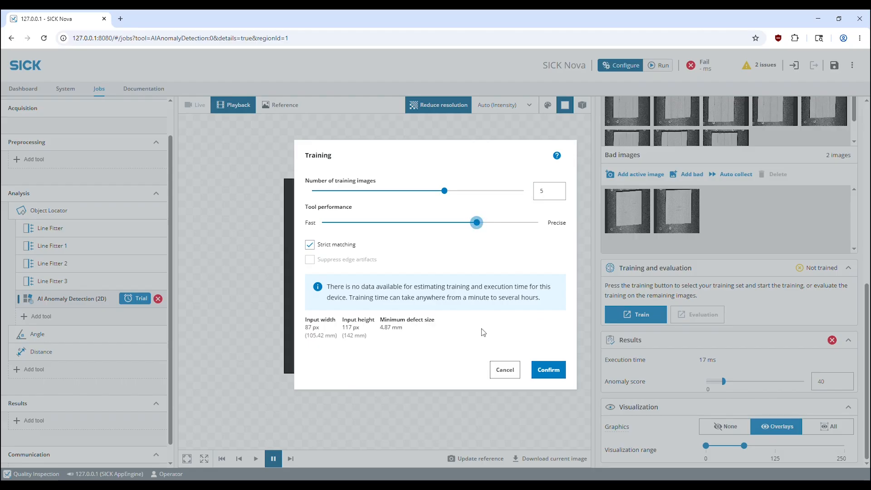
pyautogui.click(310, 246)
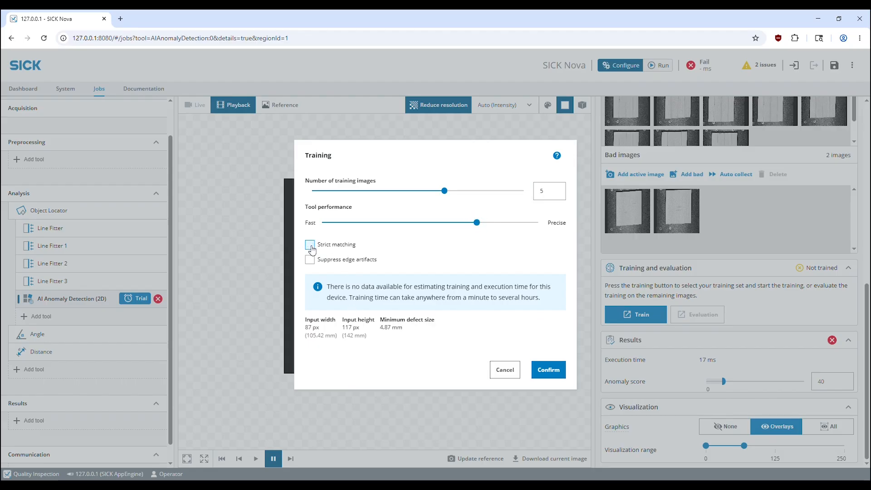
pyautogui.click(548, 370)
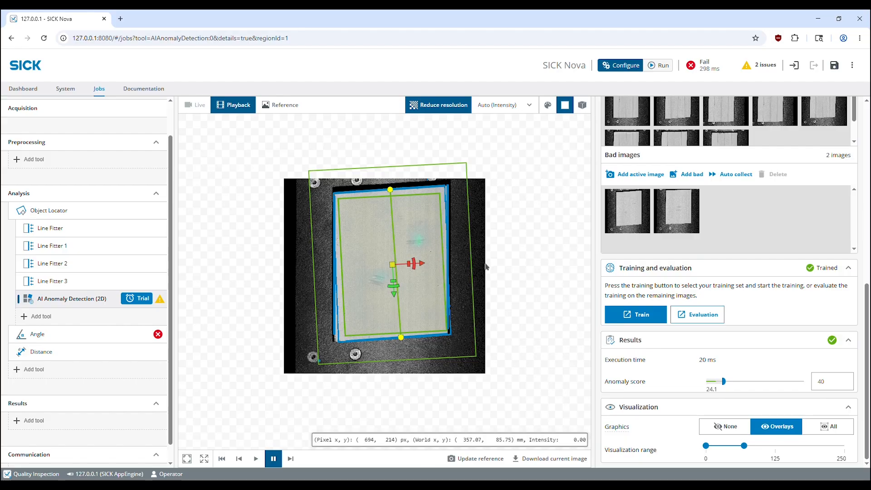
# - Open the list of communication tools that can be added to the job
pyautogui.scroll(-1, 109, 365)
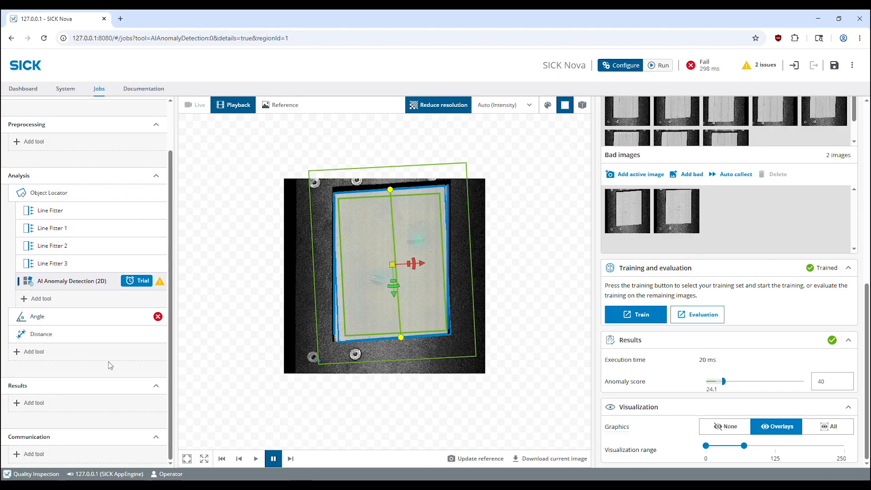
pyautogui.click(17, 454)
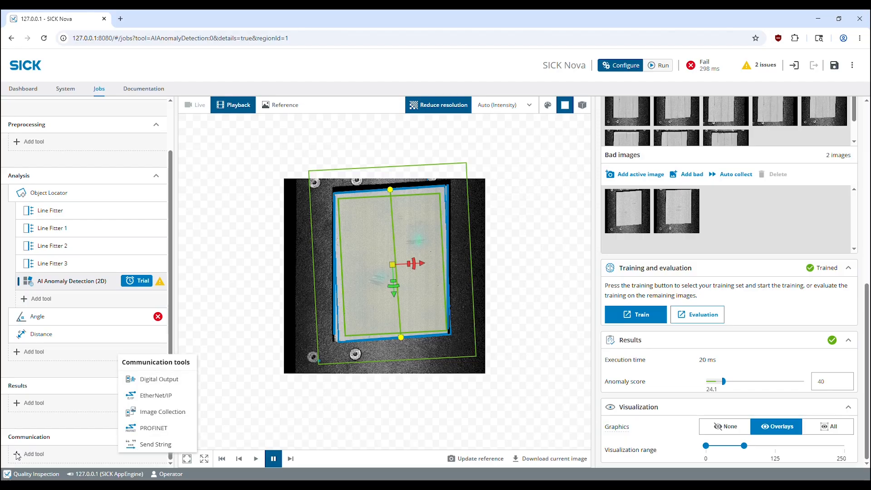